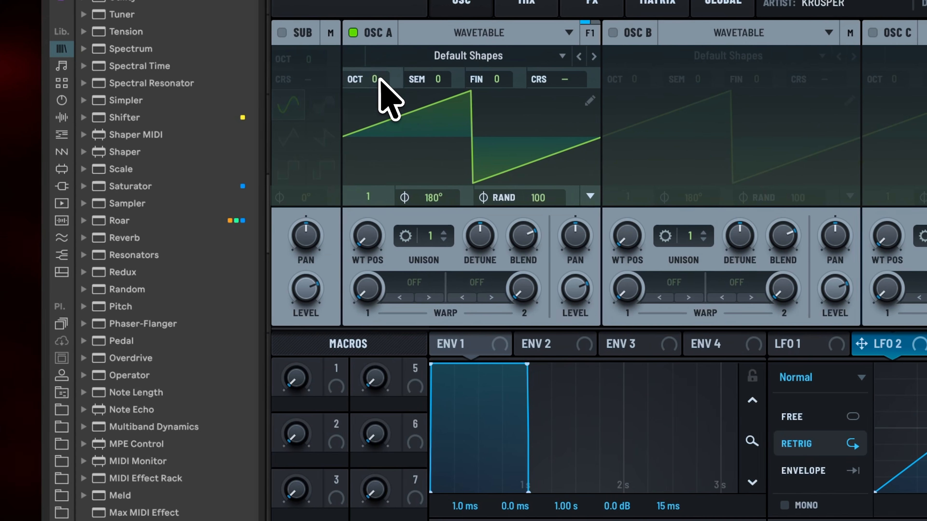
# Step: Set OSC A's octave to -2, random phase to 0 and wavetable position to 2, and turn its level fully down
pyautogui.moveTo(89, 82); pyautogui.dragTo(91, 96)
pyautogui.moveTo(379, 129); pyautogui.dragTo(378, 140)
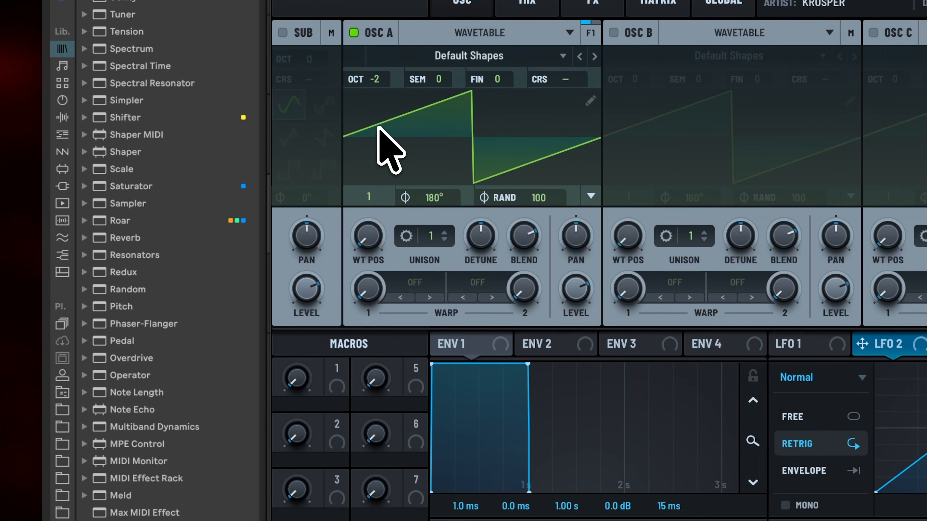
pyautogui.moveTo(533, 197); pyautogui.dragTo(540, 509)
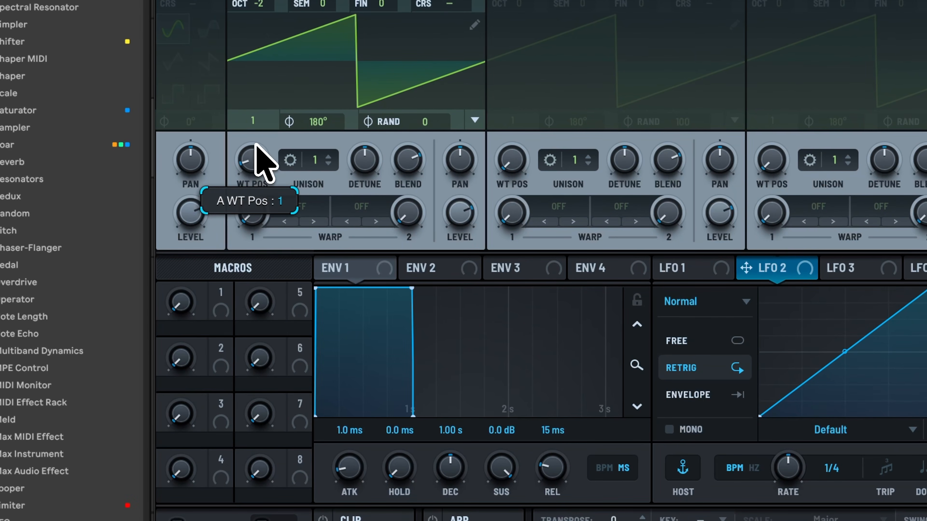
pyautogui.moveTo(260, 161); pyautogui.dragTo(261, 137)
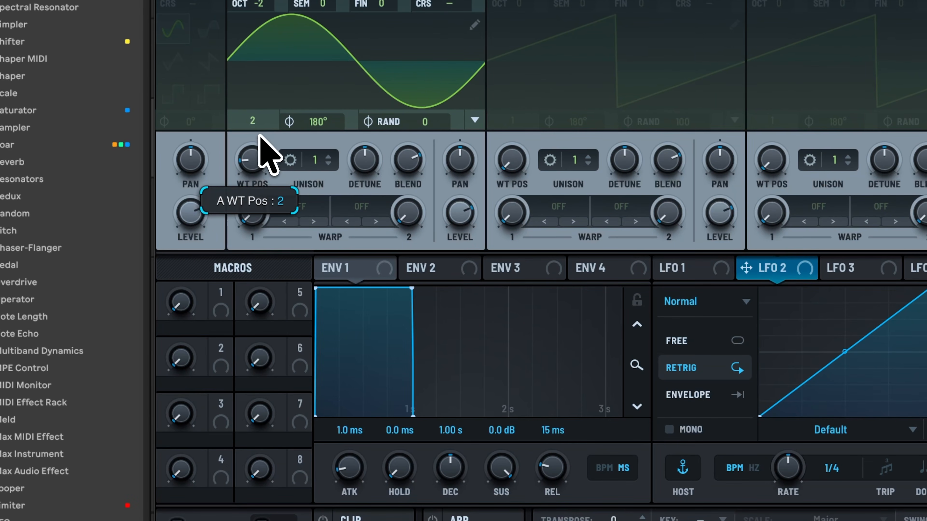
pyautogui.moveTo(460, 212); pyautogui.dragTo(458, 442)
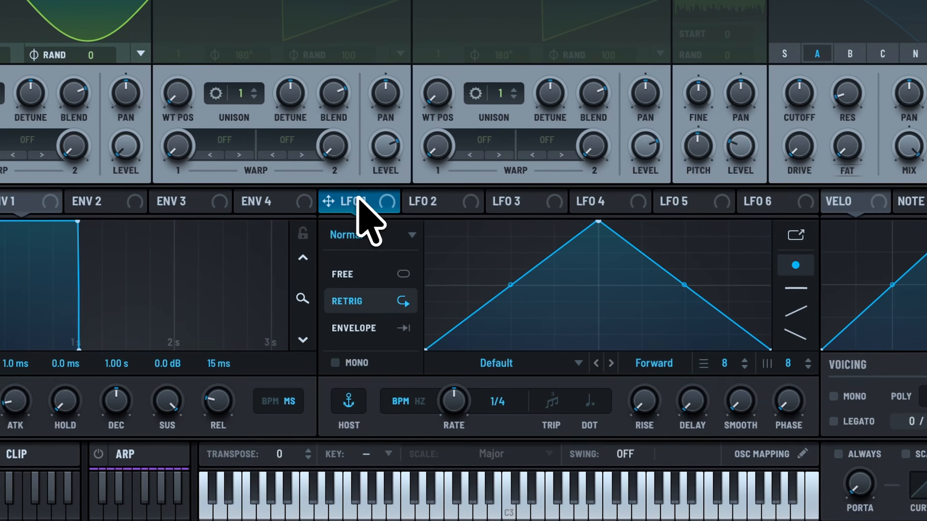
# Step: Shape LFO 1 in envelope mode with a steep quarter-length rise, a full hold and a sharp final drop, and assign it to OSC A's level
pyautogui.click(379, 327)
pyautogui.moveTo(596, 221); pyautogui.dragTo(507, 216)
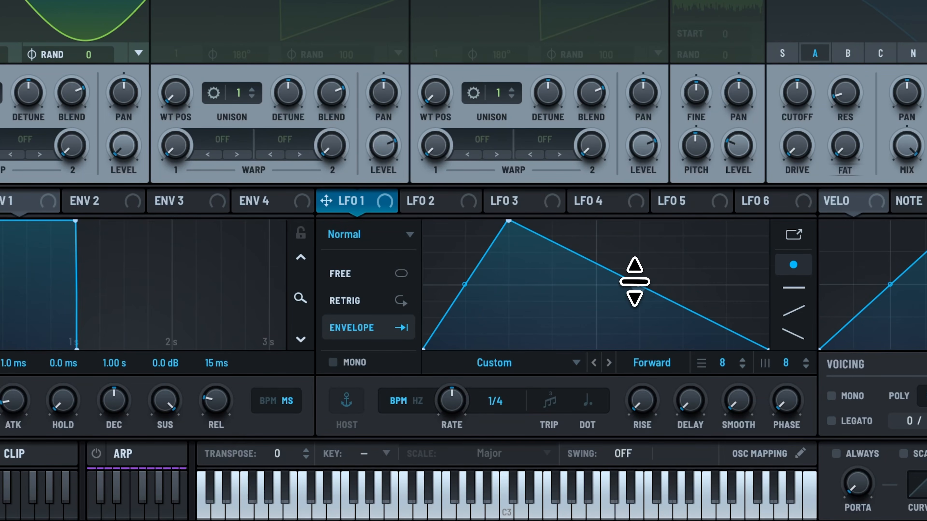
pyautogui.moveTo(634, 282); pyautogui.dragTo(666, 203)
pyautogui.moveTo(474, 282); pyautogui.dragTo(480, 323)
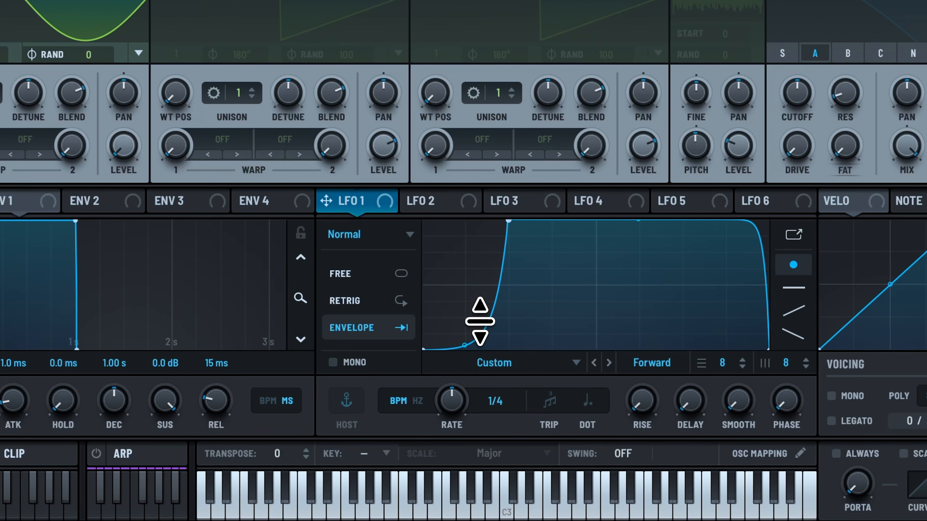
pyautogui.moveTo(325, 201); pyautogui.dragTo(125, 144)
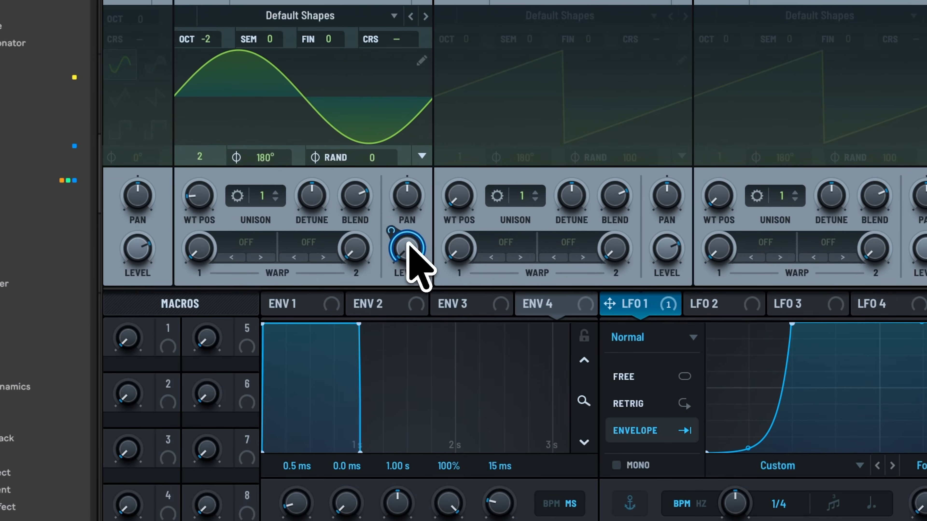
pyautogui.moveTo(390, 227); pyautogui.dragTo(391, 261)
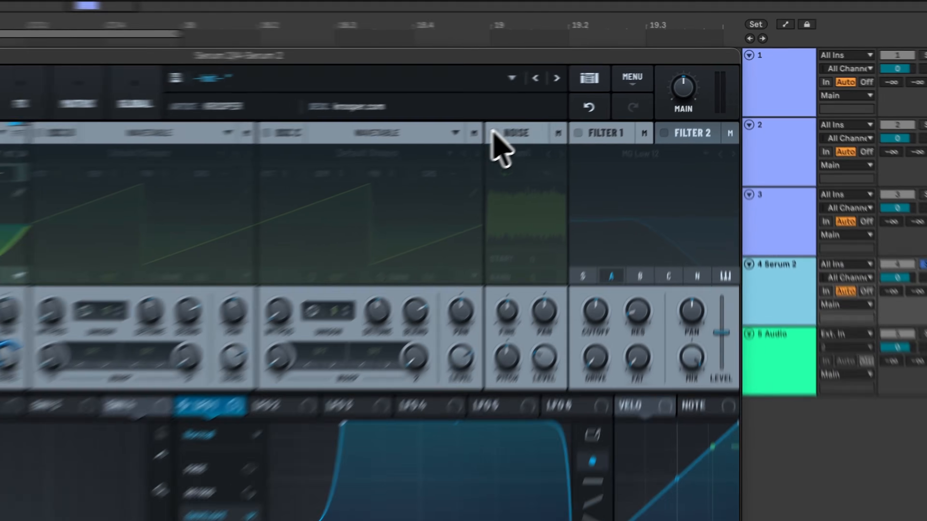
# Step: Enable the noise oscillator and load the ARP circuit sample from the Analog category
pyautogui.click(598, 98)
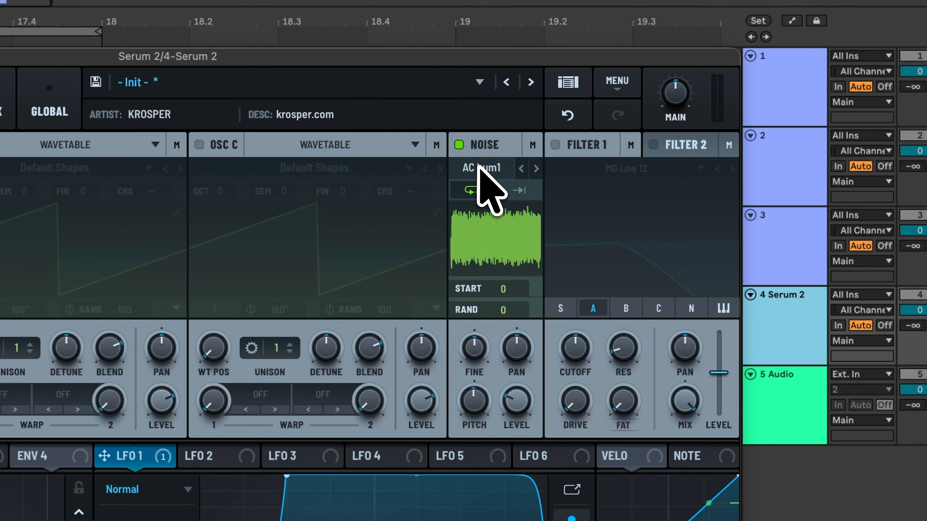
pyautogui.click(608, 108)
pyautogui.moveTo(511, 190)
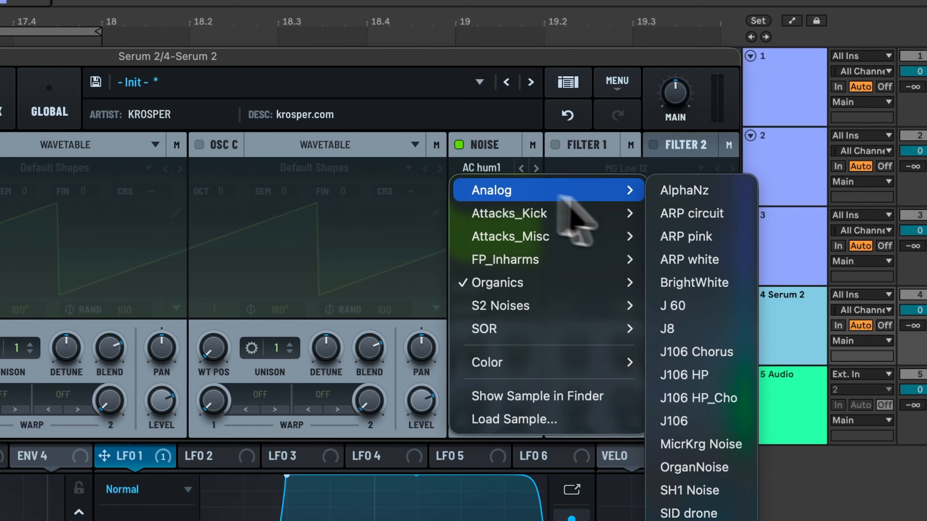
pyautogui.click(672, 213)
# Step: Shape LFO 2 in envelope mode as a two-stage decay reaching zero at the midpoint, and assign it to the noise level
pyautogui.click(208, 458)
pyautogui.click(272, 339)
pyautogui.moveTo(374, 476); pyautogui.dragTo(190, 453)
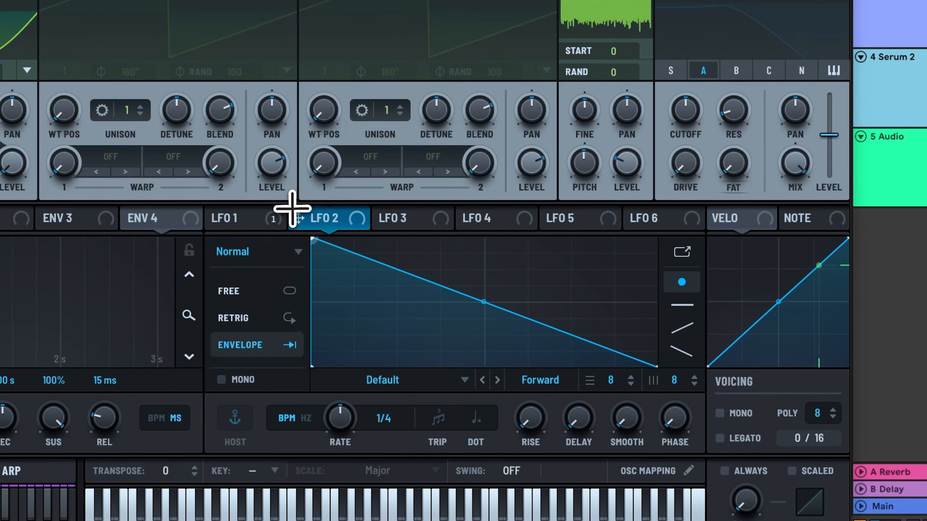
pyautogui.moveTo(392, 270); pyautogui.dragTo(399, 307)
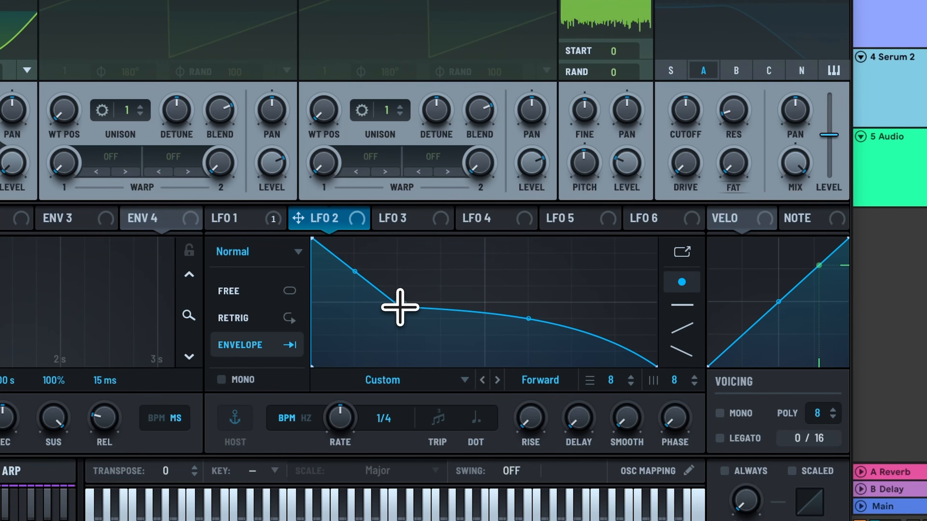
pyautogui.moveTo(357, 269); pyautogui.dragTo(352, 290)
pyautogui.moveTo(506, 328); pyautogui.dragTo(483, 374)
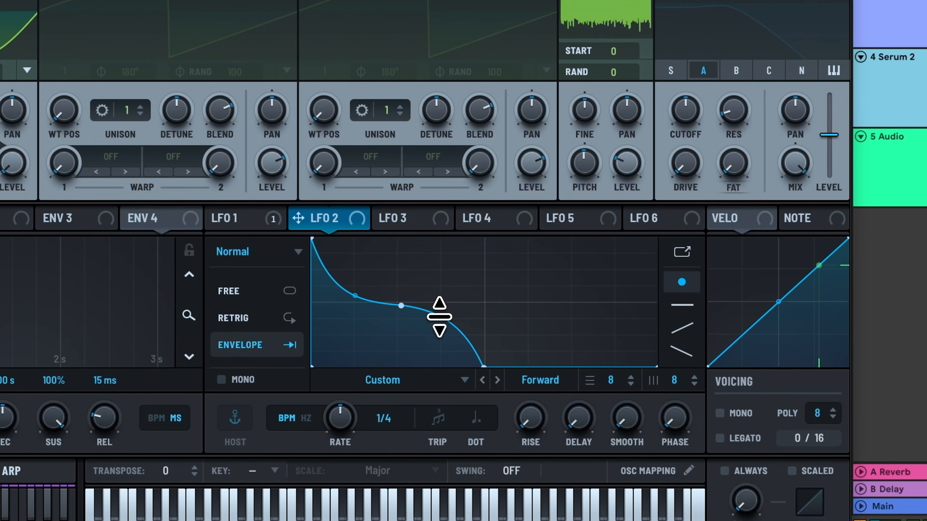
pyautogui.moveTo(298, 218); pyautogui.dragTo(613, 158)
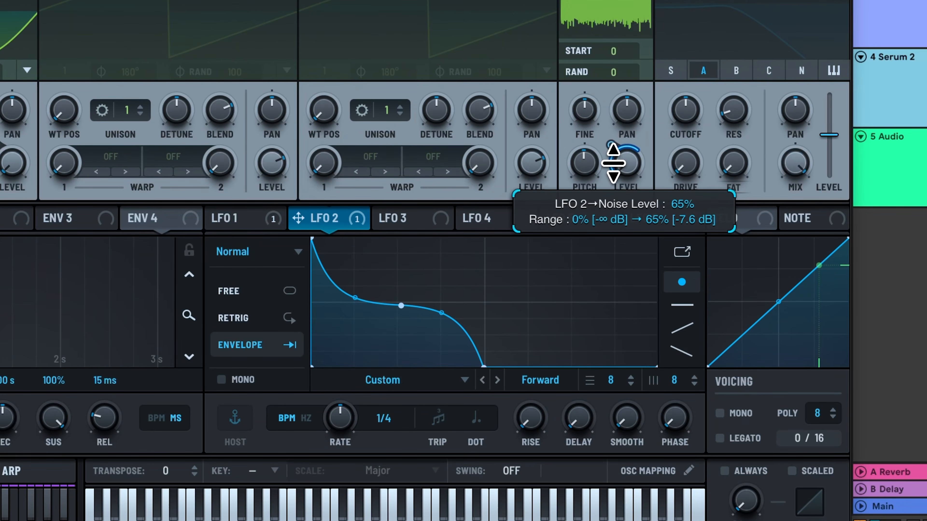
pyautogui.moveTo(613, 170); pyautogui.dragTo(614, 171)
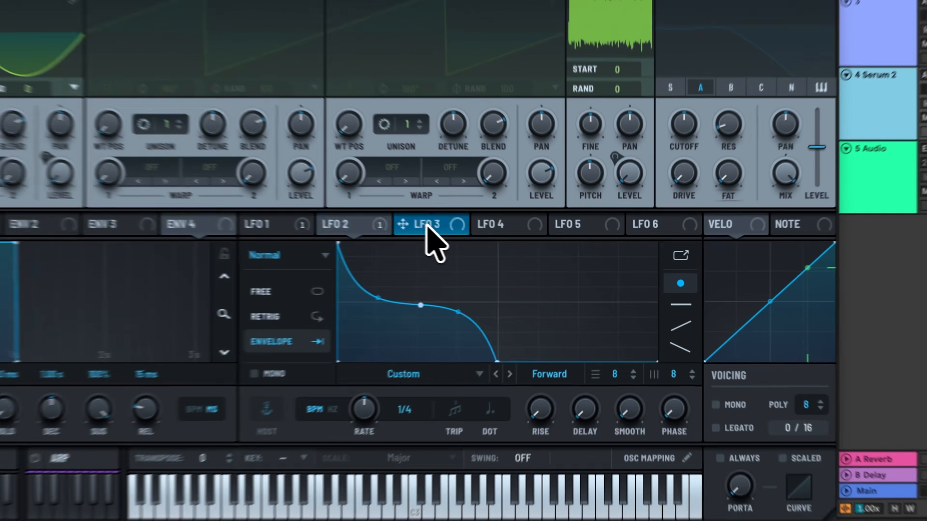
# Step: Shape LFO 3 in envelope mode with a short initial drop, a gradual fall to mid-height at three quarters and a slight final rise
pyautogui.click(509, 253)
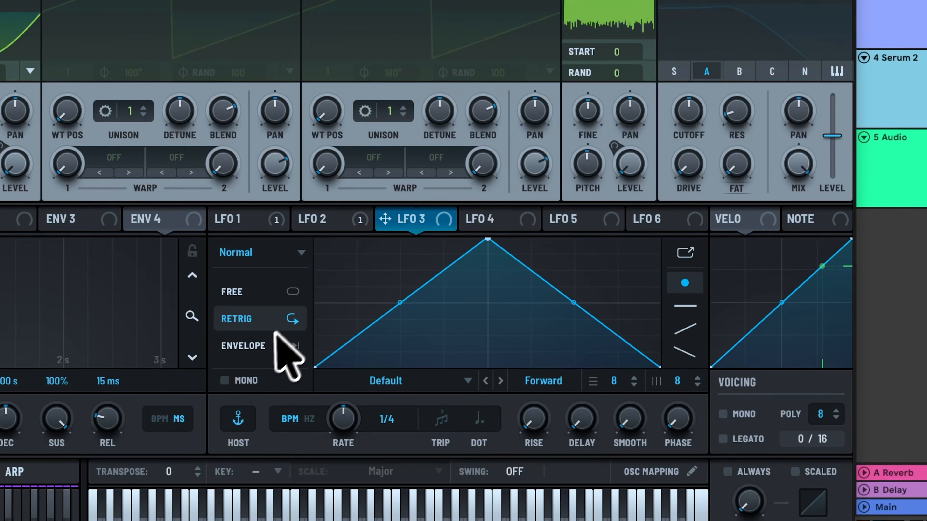
pyautogui.click(441, 318)
pyautogui.moveTo(487, 240); pyautogui.dragTo(292, 207)
pyautogui.doubleClick(353, 250)
pyautogui.moveTo(354, 249); pyautogui.dragTo(356, 268)
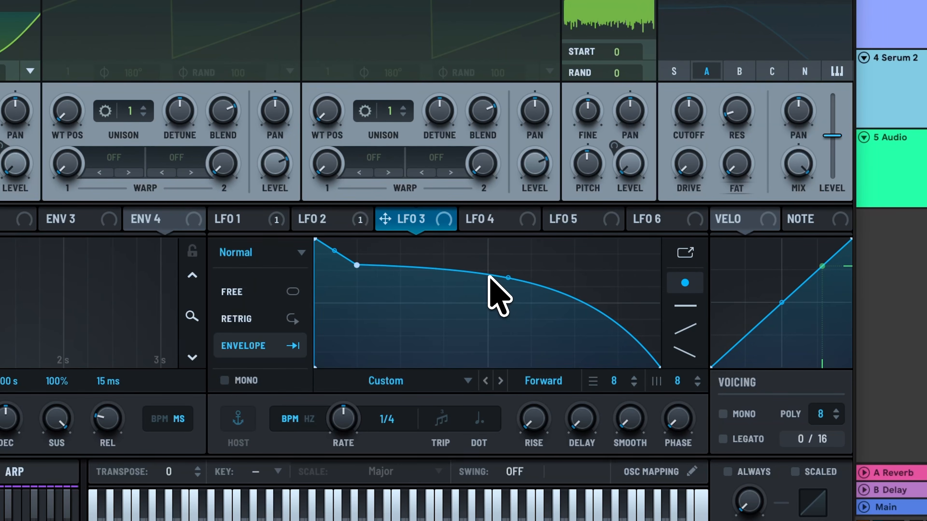
pyautogui.doubleClick(563, 286)
pyautogui.moveTo(561, 289); pyautogui.dragTo(573, 301)
pyautogui.moveTo(660, 366); pyautogui.dragTo(662, 303)
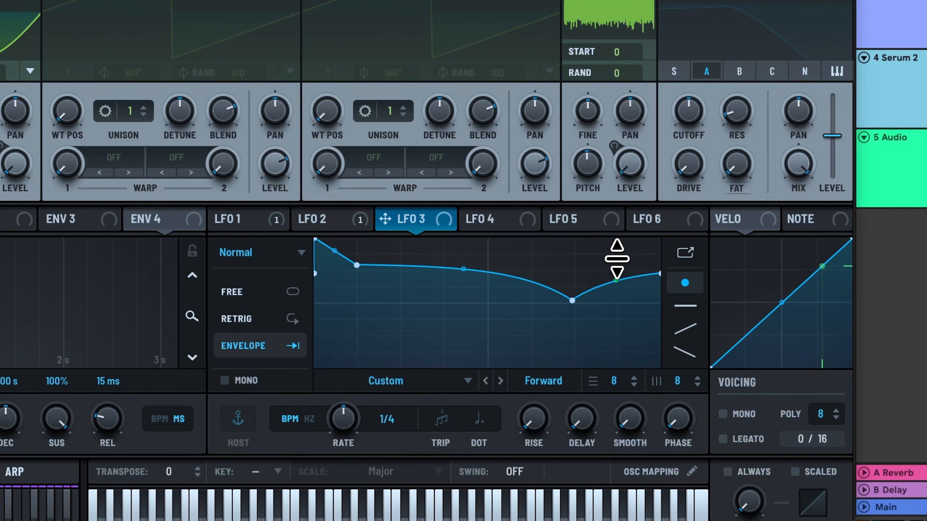
# Step: Assign LFO 3 to OSC A's coarse pitch, adjust the modulation depth and stop the playback
pyautogui.moveTo(430, 221); pyautogui.dragTo(10, 0)
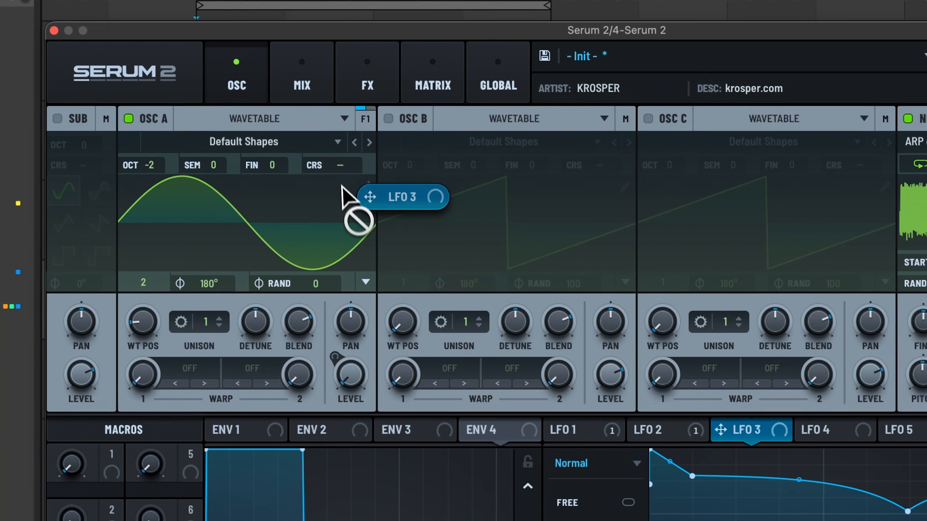
pyautogui.moveTo(341, 186); pyautogui.dragTo(338, 166)
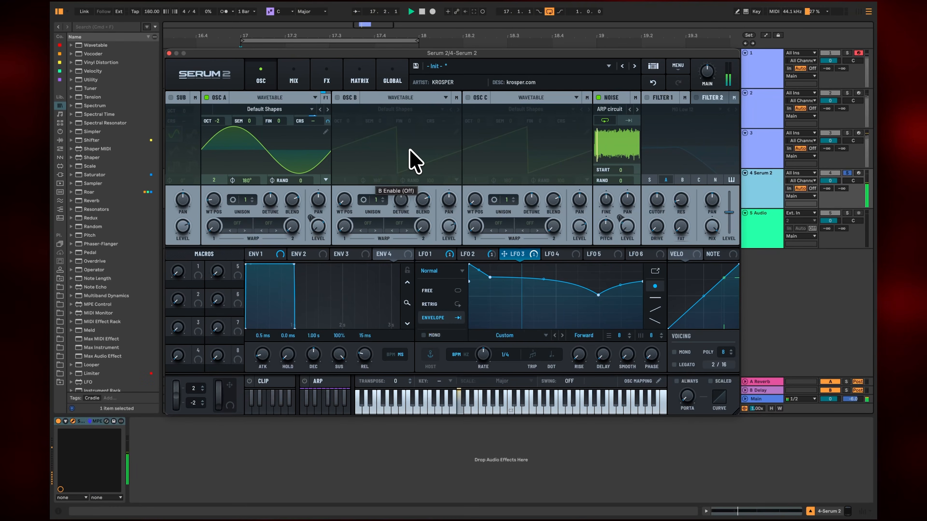
pyautogui.press('space')
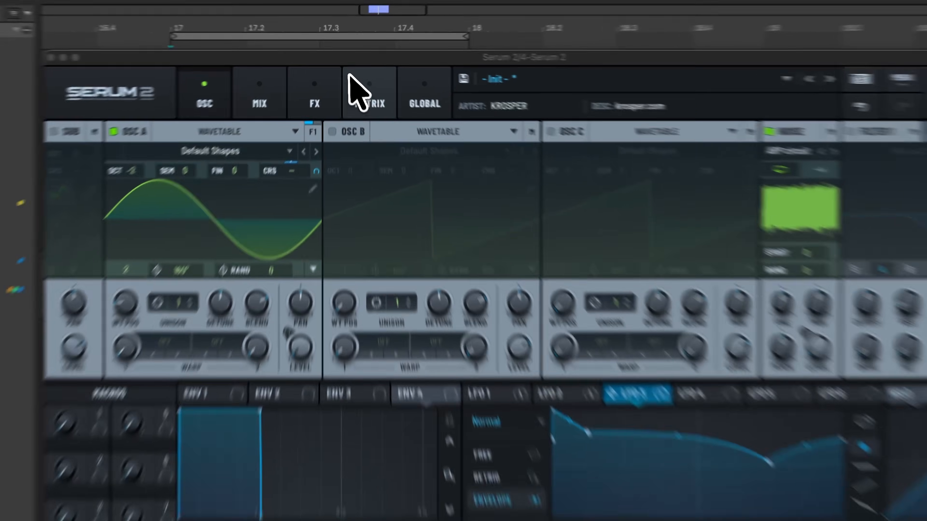
# Step: Check the LFO 3 pitch modulation in the matrix during playback and lower the LFO 3 curve's end point slightly
pyautogui.click(351, 74)
pyautogui.moveTo(326, 256)
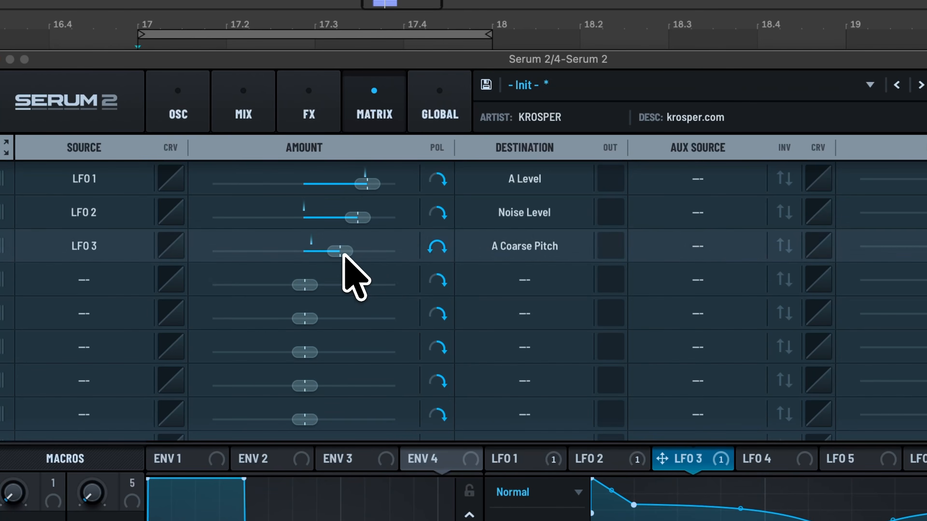
pyautogui.press('space')
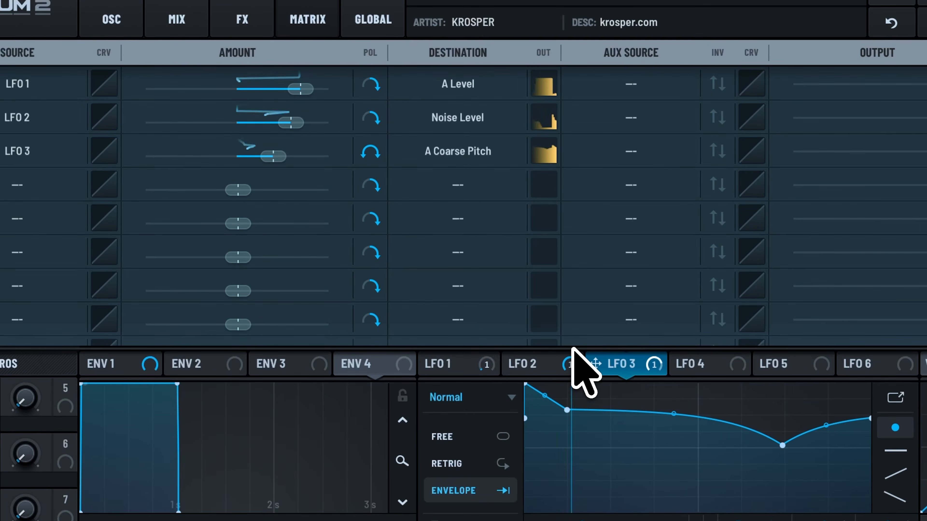
pyautogui.moveTo(279, 157)
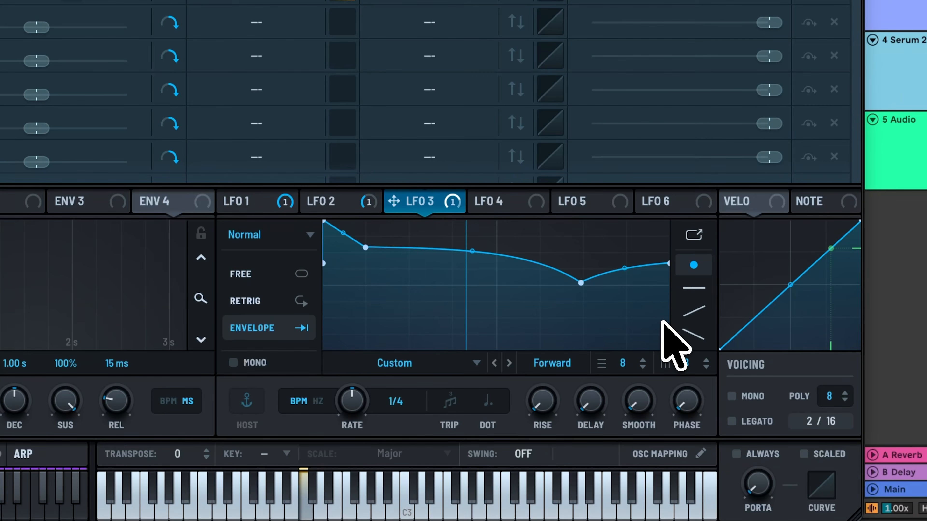
pyautogui.moveTo(669, 263); pyautogui.dragTo(668, 267)
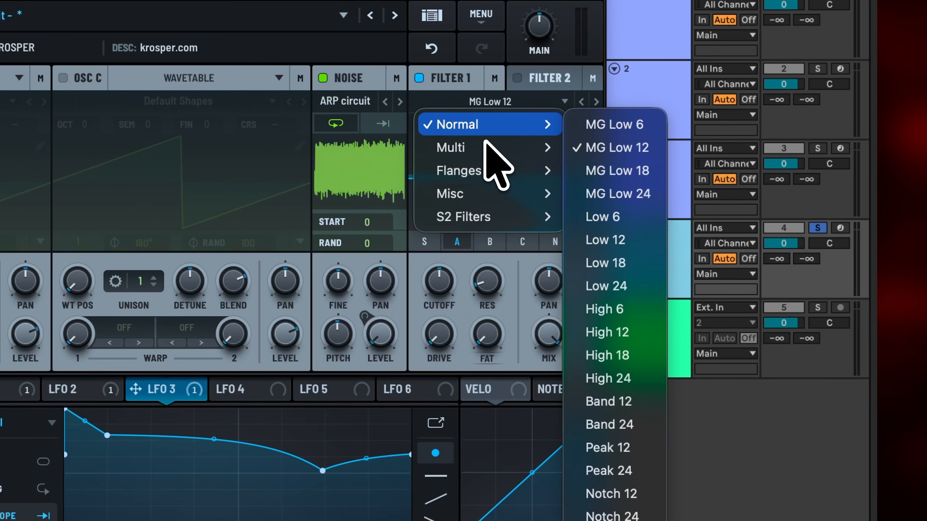
# Step: Set Filter 1 to the Phs 24- flange type, route the noise through it and set the cutoff to 983 Hz
pyautogui.moveTo(489, 146)
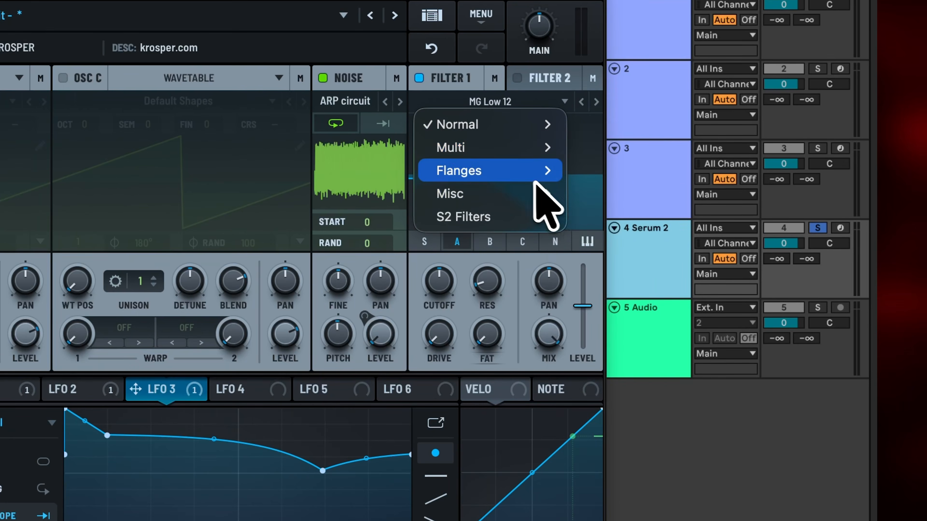
pyautogui.moveTo(533, 176)
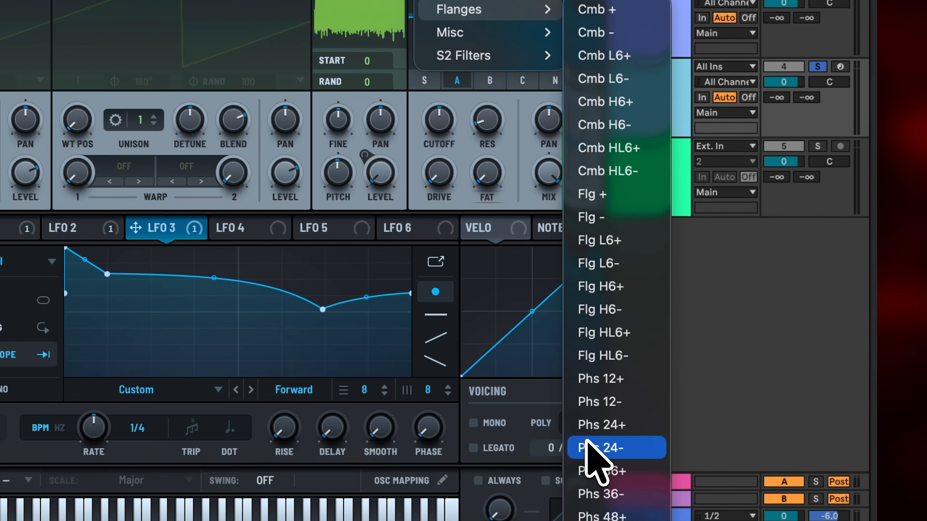
pyautogui.click(588, 442)
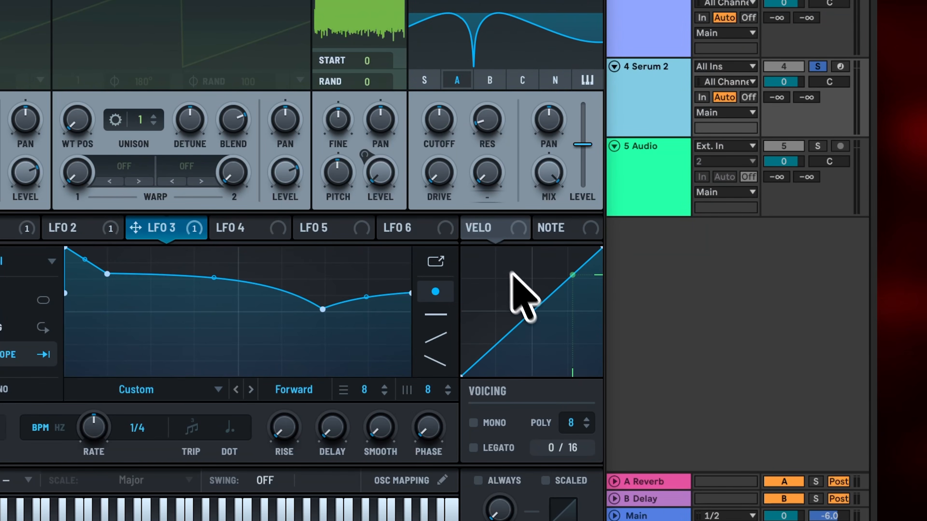
pyautogui.moveTo(438, 126); pyautogui.dragTo(441, 106)
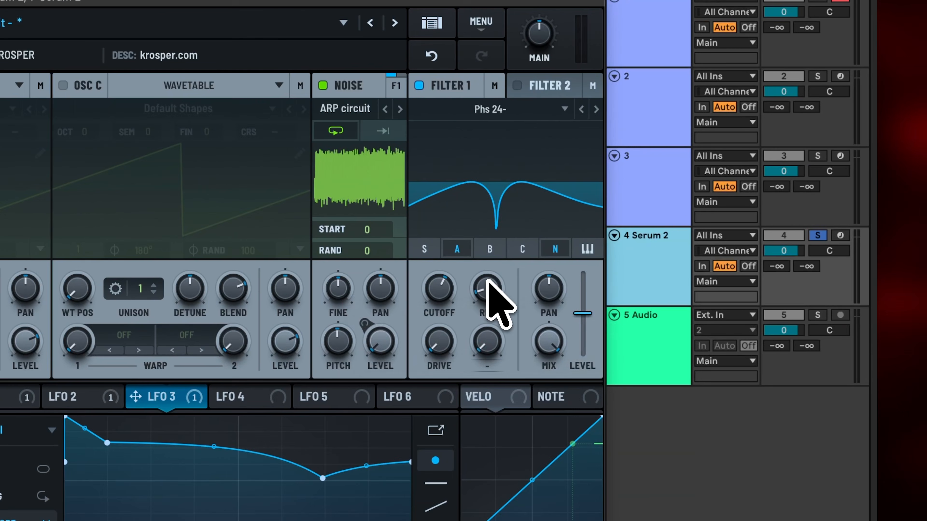
# Step: Raise Filter 1's resonance, drive and the extra parameter beside drive, and play the loop back
pyautogui.moveTo(680, 195); pyautogui.dragTo(685, 159)
pyautogui.moveTo(502, 223); pyautogui.dragTo(506, 195)
pyautogui.moveTo(439, 348); pyautogui.dragTo(454, 255)
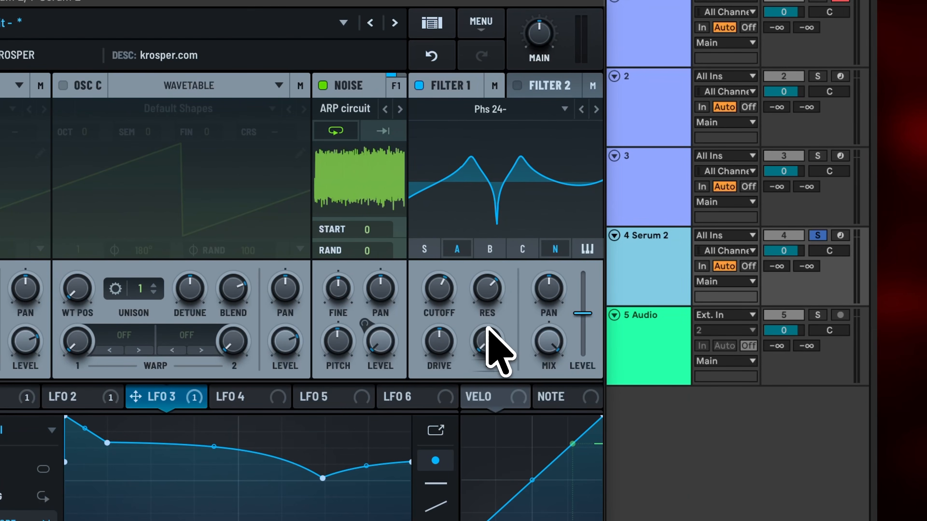
pyautogui.moveTo(493, 337); pyautogui.dragTo(493, 284)
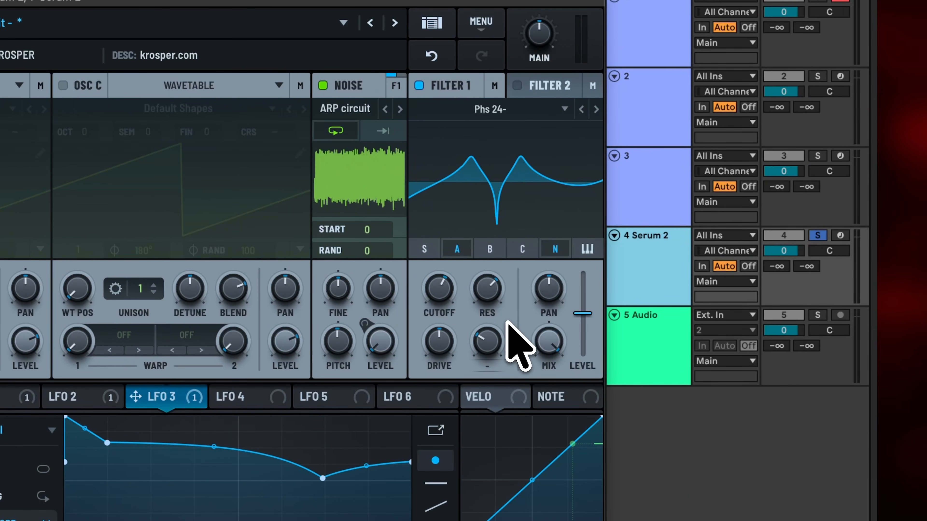
pyautogui.press('space')
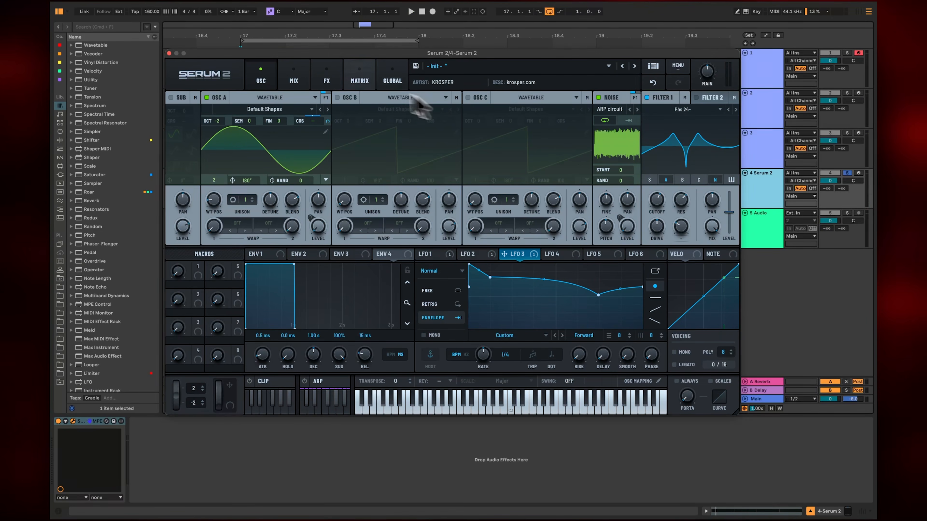
# Step: Add a Hyper/Dimension effect to the main chain, turn its Hyper rate fully down and lower the Hyper mix slightly
pyautogui.click(326, 78)
pyautogui.click(178, 116)
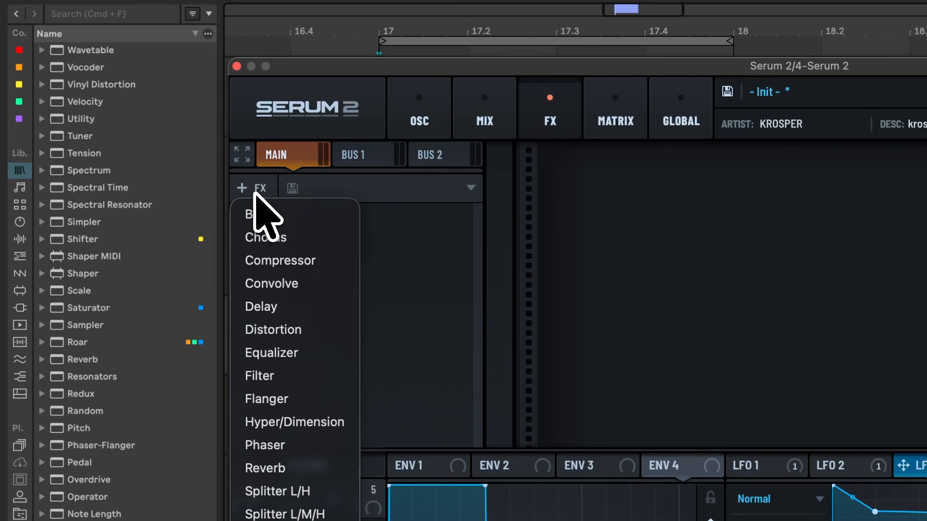
pyautogui.click(277, 423)
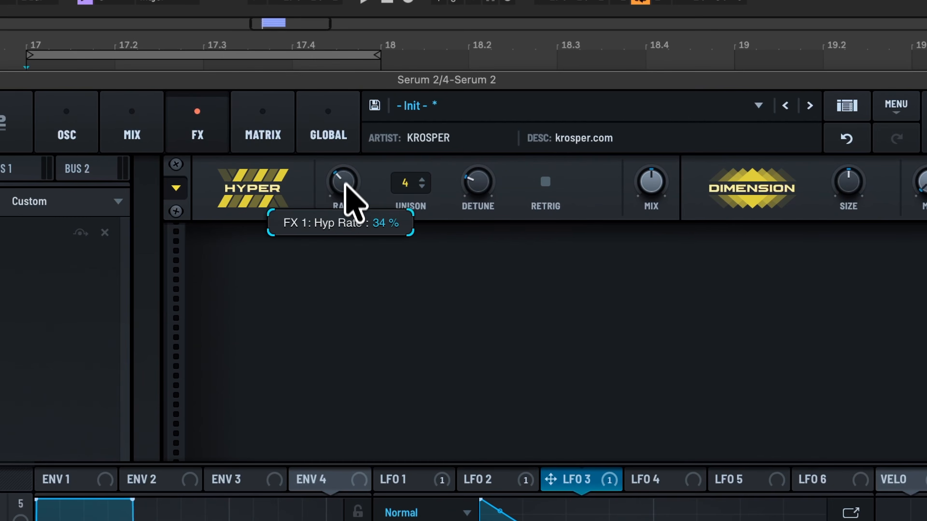
pyautogui.moveTo(696, 175); pyautogui.dragTo(704, 349)
pyautogui.moveTo(648, 181); pyautogui.dragTo(651, 195)
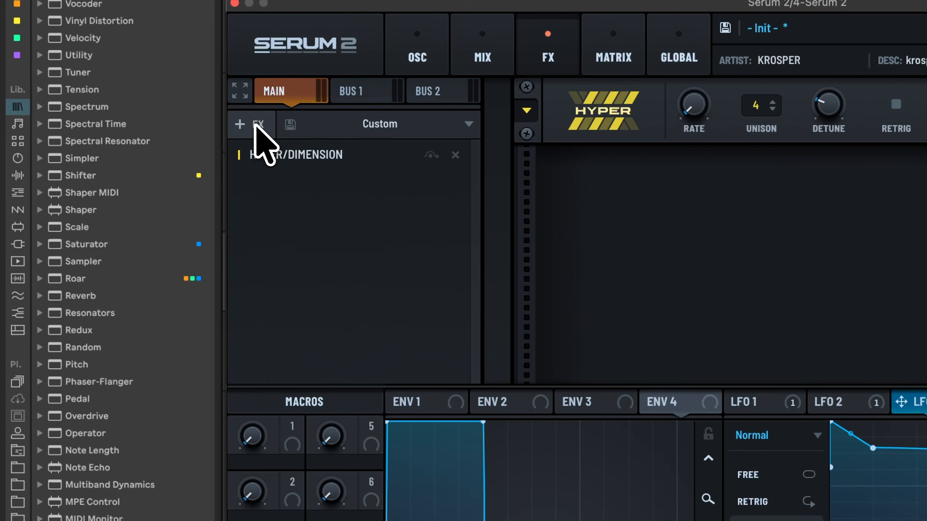
# Step: Add a Reverb effect after Hyper/Dimension and switch its type to Hall
pyautogui.click(256, 124)
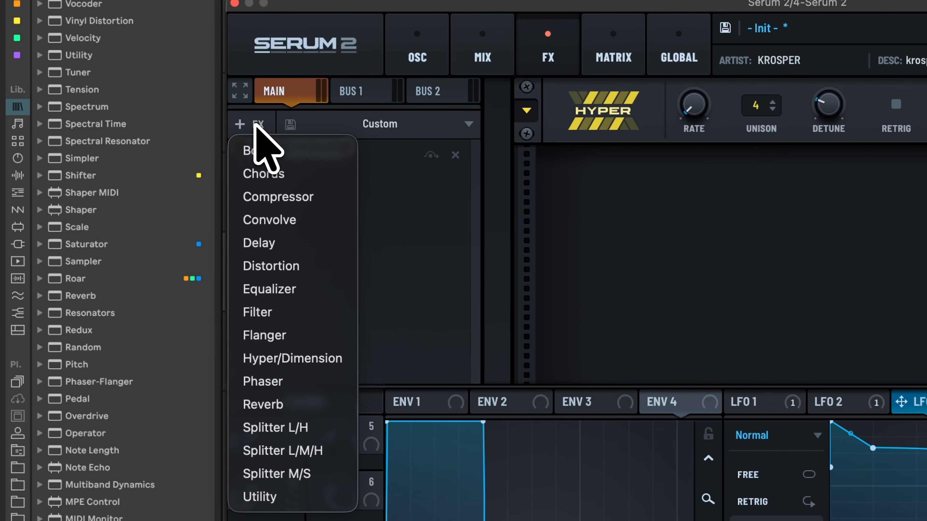
pyautogui.click(277, 403)
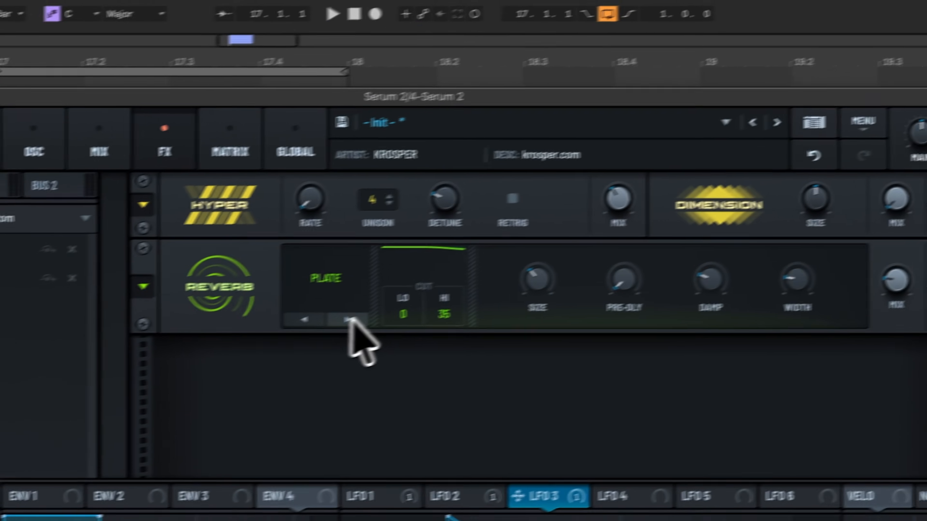
pyautogui.click(730, 225)
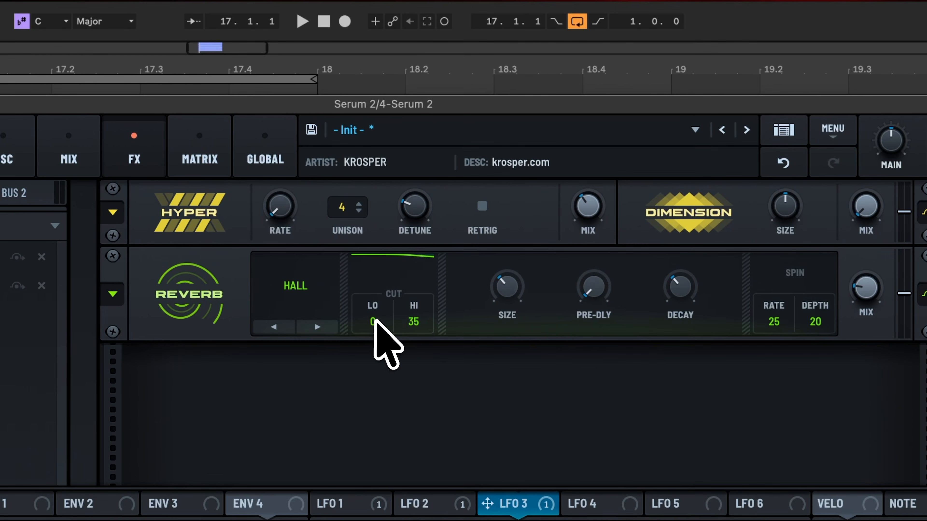
# Step: Set the reverb's low cut to 100 and turn its decay fully down
pyautogui.moveTo(788, 217); pyautogui.dragTo(792, 58)
pyautogui.moveTo(379, 161); pyautogui.dragTo(383, 23)
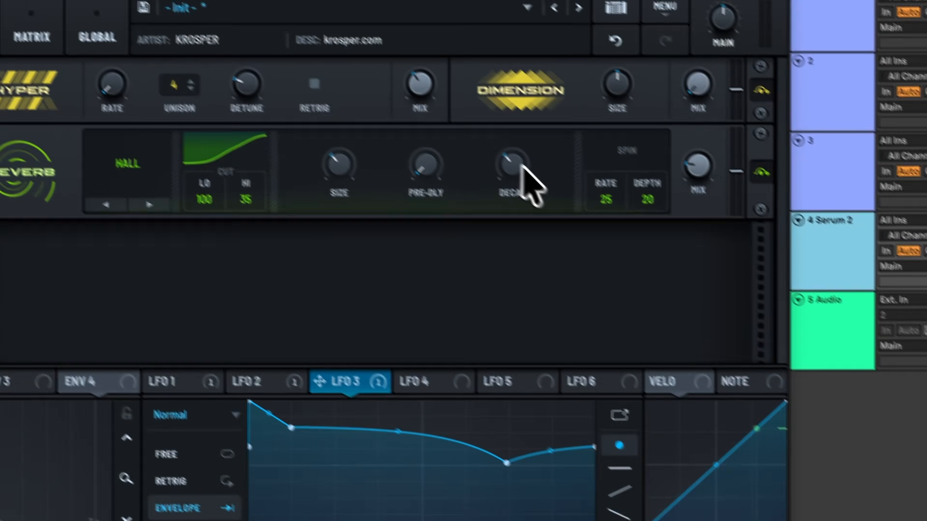
pyautogui.moveTo(696, 302); pyautogui.dragTo(702, 455)
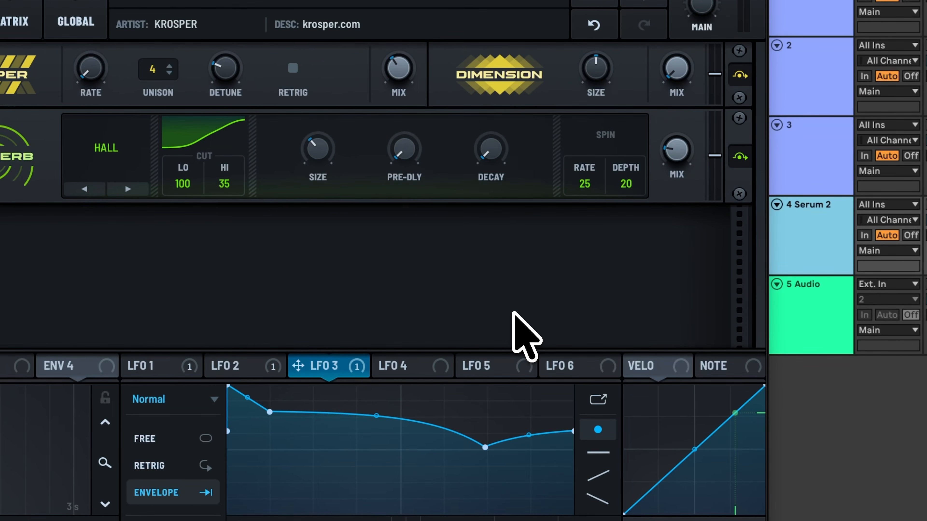
# Step: Switch LFO 4 to envelope mode and shape a small early hump, a dip to zero and a higher, rounded late hump
pyautogui.click(415, 365)
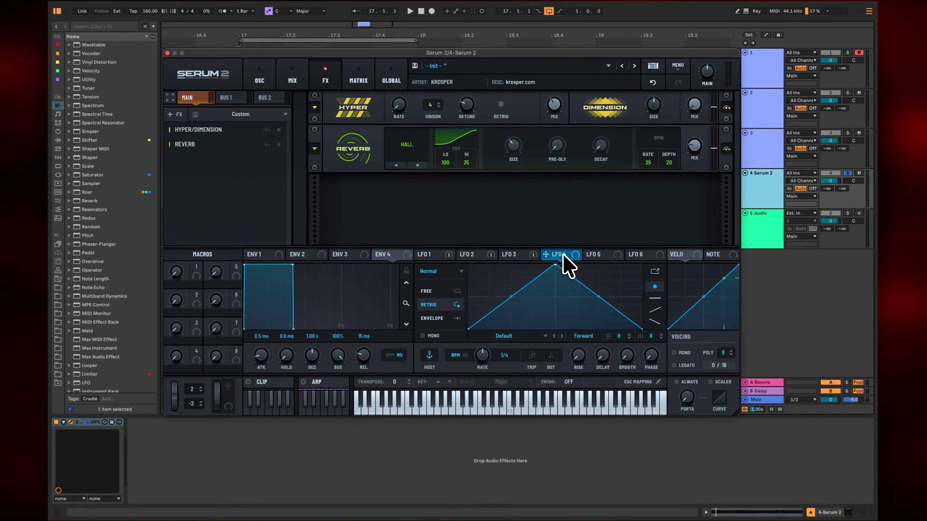
pyautogui.click(184, 496)
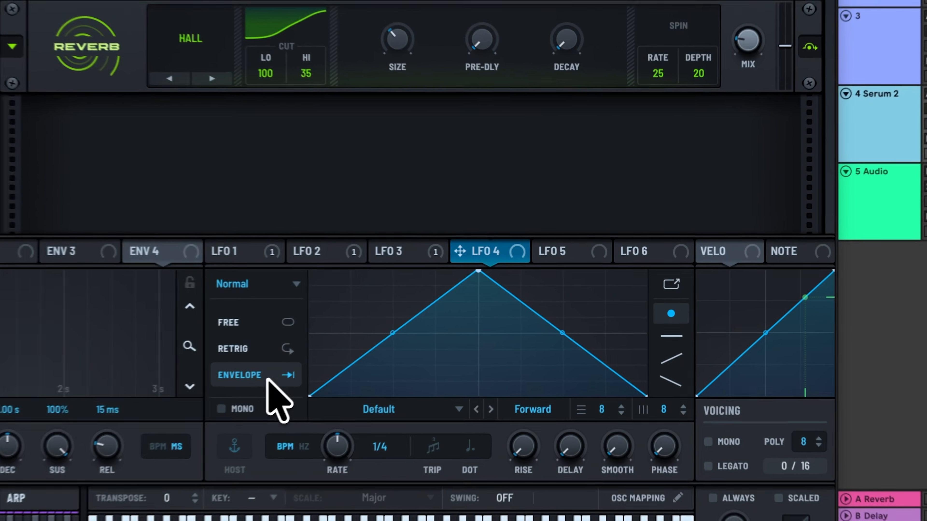
pyautogui.moveTo(478, 271); pyautogui.dragTo(336, 364)
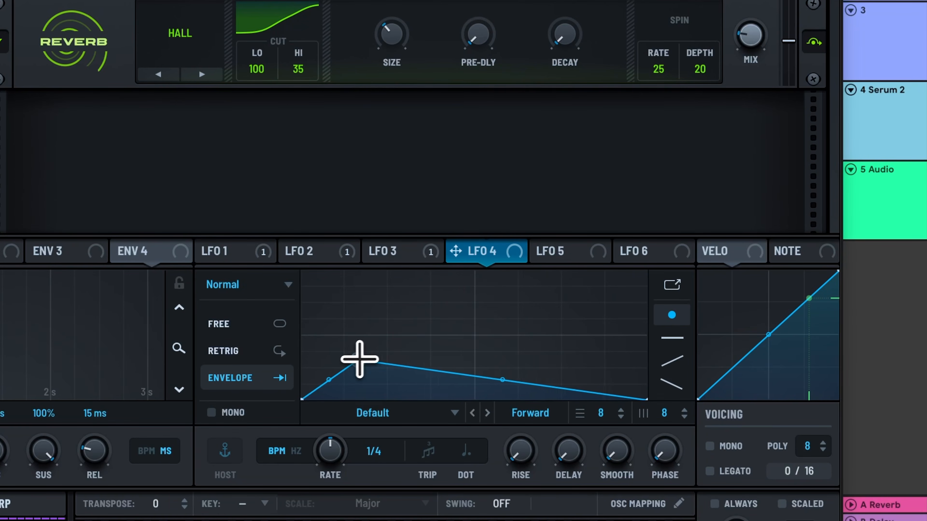
pyautogui.doubleClick(422, 372)
pyautogui.moveTo(427, 375); pyautogui.dragTo(563, 336)
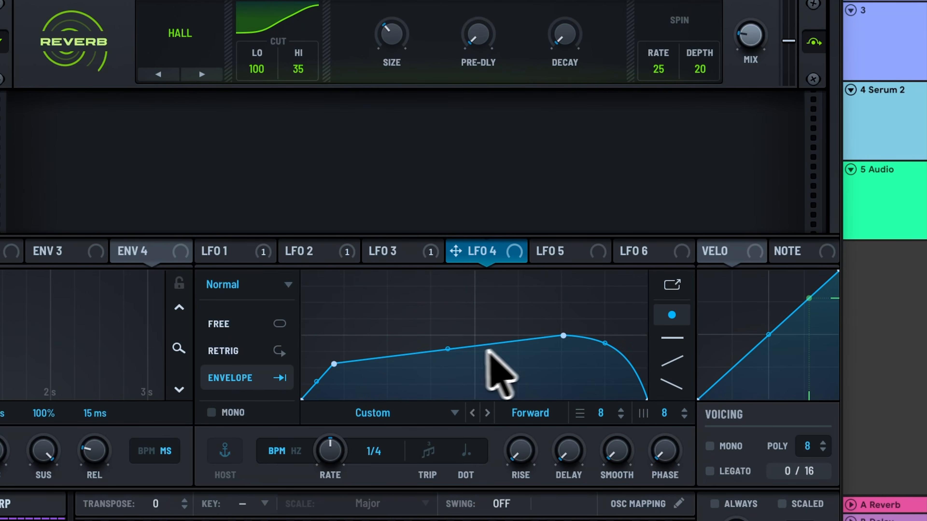
pyautogui.doubleClick(396, 357)
pyautogui.moveTo(396, 356); pyautogui.dragTo(391, 400)
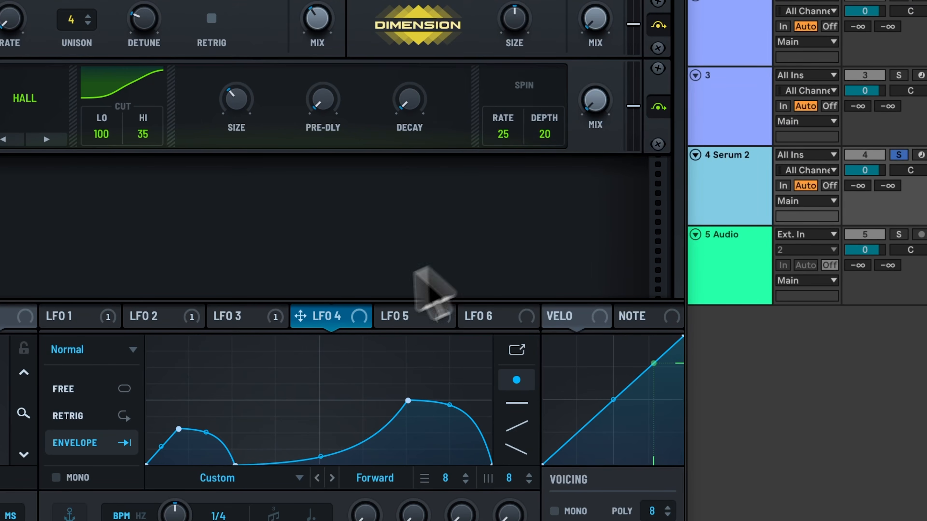
# Step: Assign LFO 4 to the reverb mix, turn the base mix fully down and move the curve's late peak slightly earlier
pyautogui.moveTo(482, 252); pyautogui.dragTo(650, 142)
pyautogui.moveTo(495, 207); pyautogui.dragTo(595, 101)
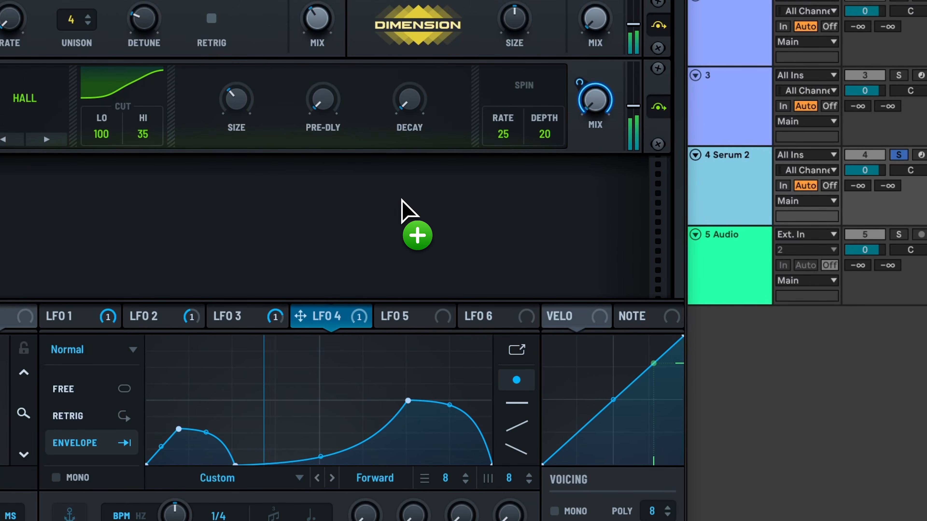
pyautogui.moveTo(410, 403)
pyautogui.mouseDown()
pyautogui.moveTo(402, 358)
pyautogui.moveTo(401, 396)
pyautogui.mouseUp()
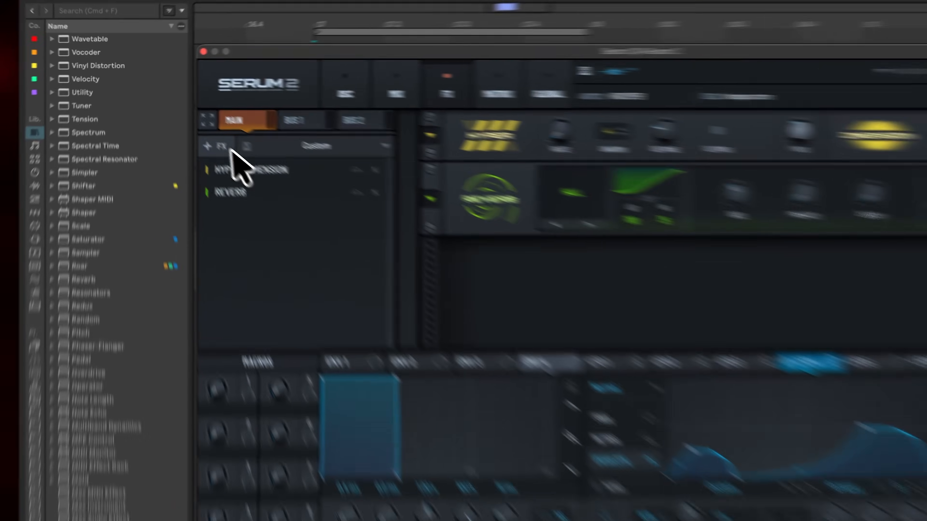
# Step: Add an Equalizer after the reverb and make its low band a peak at 242 Hz with Q 47 and gain -24.0
pyautogui.click(183, 115)
pyautogui.click(282, 336)
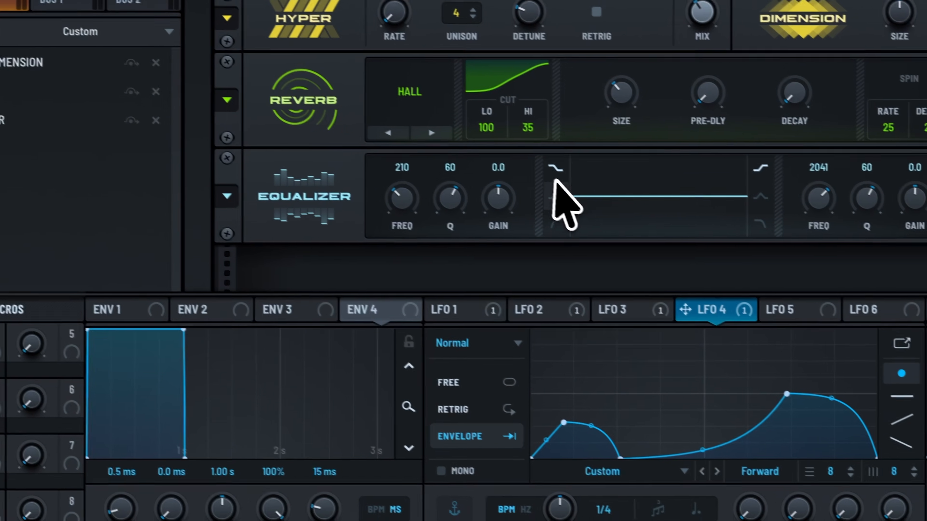
pyautogui.click(852, 336)
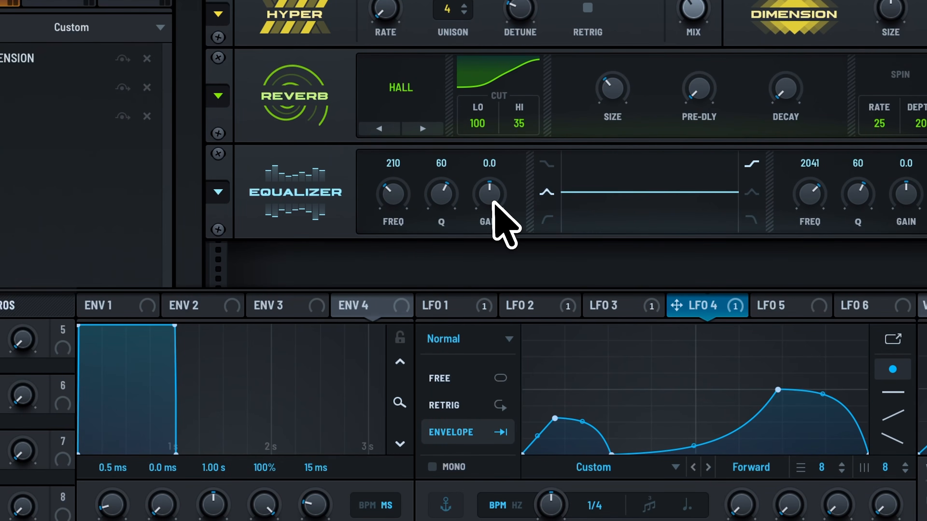
pyautogui.moveTo(799, 343); pyautogui.dragTo(807, 223)
pyautogui.moveTo(392, 207); pyautogui.dragTo(393, 202)
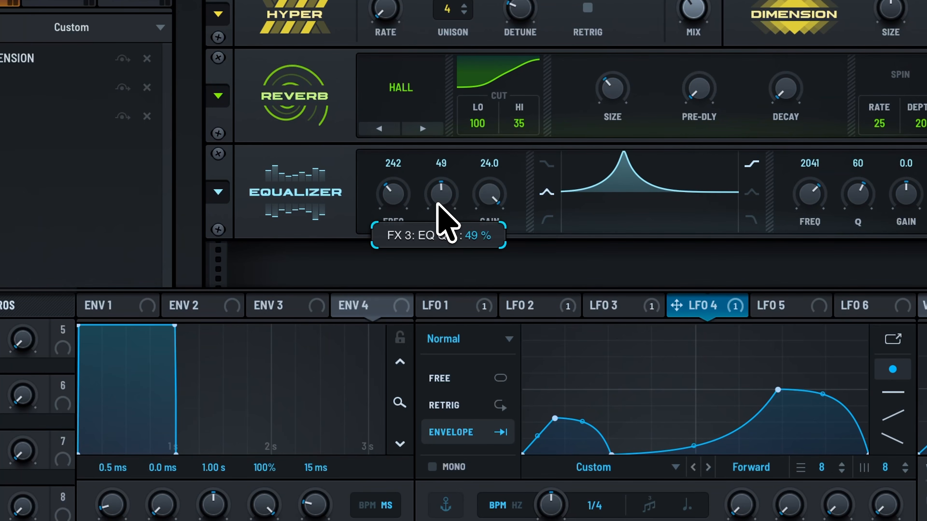
pyautogui.moveTo(491, 213); pyautogui.dragTo(496, 503)
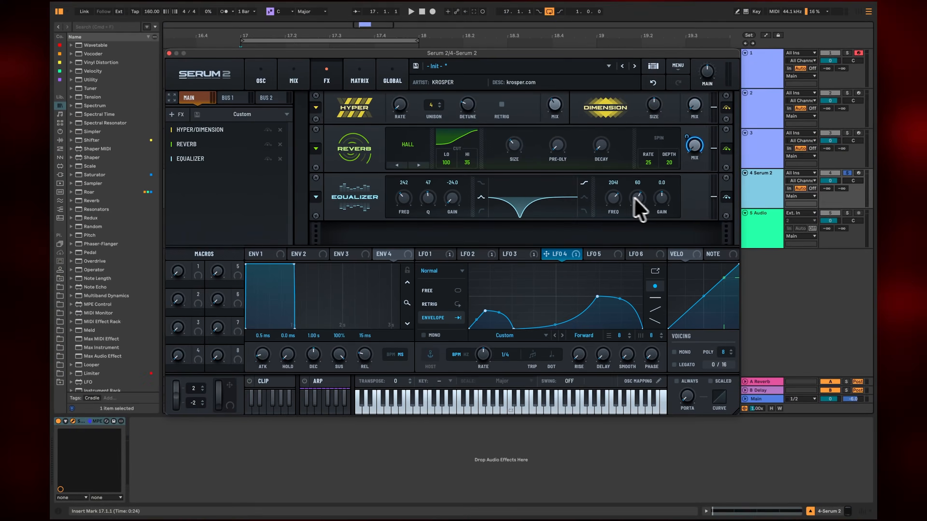
# Step: Make the equalizer's high band a peak at 1128 Hz with Q 50 and gain 24.0
pyautogui.moveTo(851, 107); pyautogui.dragTo(842, 0)
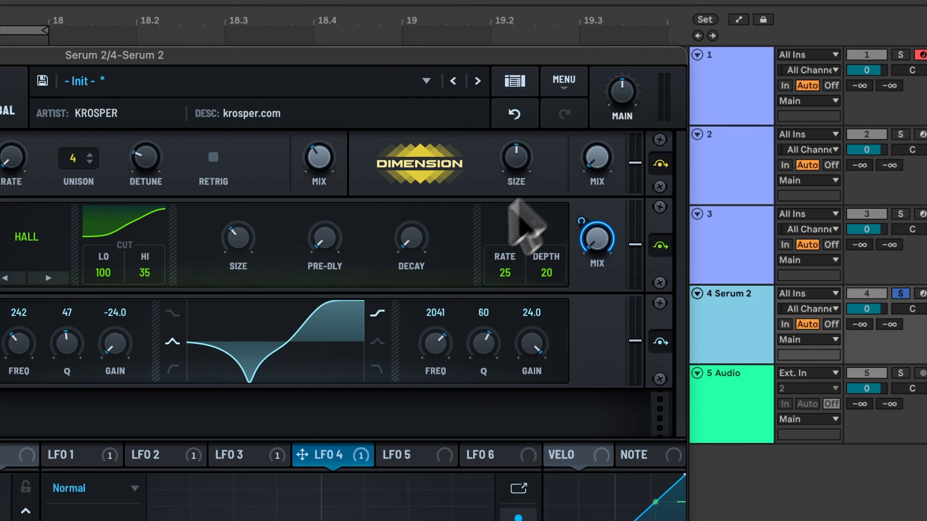
pyautogui.click(377, 341)
pyautogui.moveTo(434, 347)
pyautogui.mouseDown()
pyautogui.moveTo(425, 365)
pyautogui.moveTo(430, 350)
pyautogui.mouseUp()
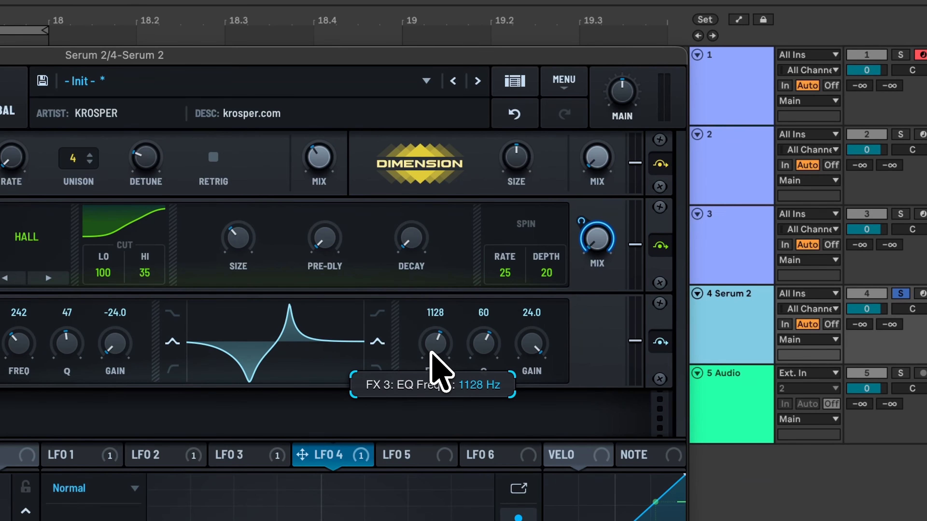
pyautogui.click(477, 346)
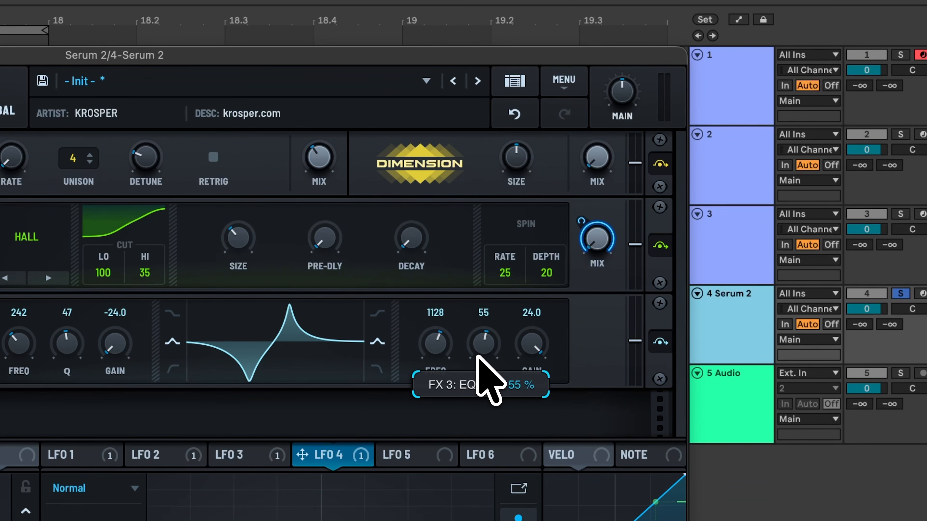
pyautogui.moveTo(476, 365); pyautogui.dragTo(477, 366)
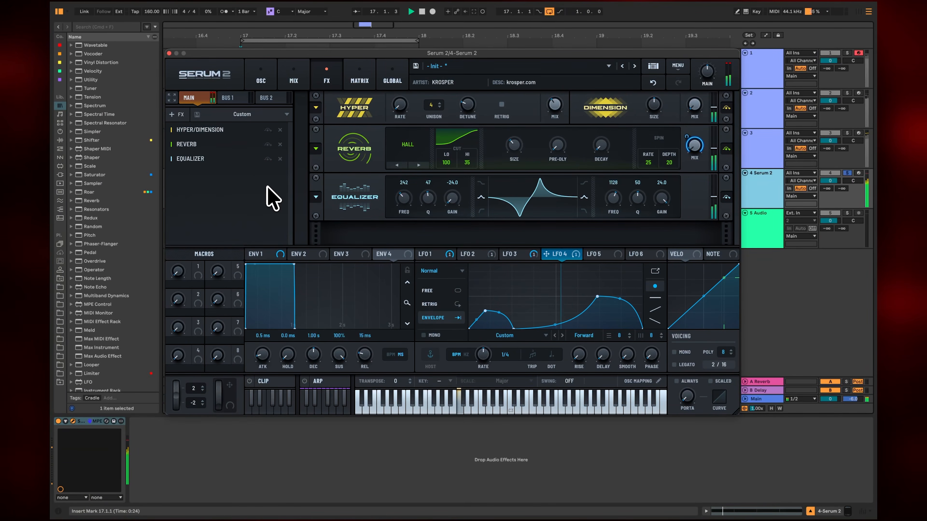
# Step: Add a Distortion effect after the equalizer, switch its type to Asym and raise its drive
pyautogui.click(177, 114)
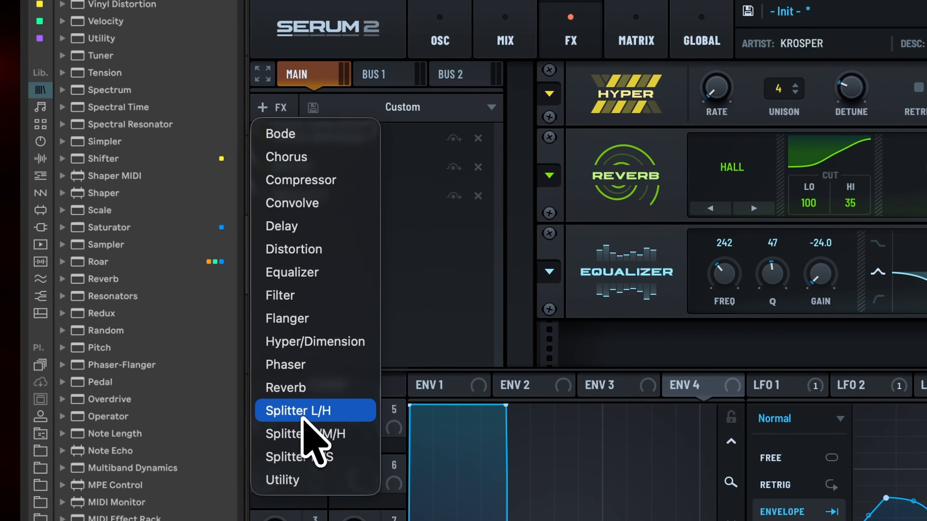
pyautogui.click(317, 250)
pyautogui.click(482, 241)
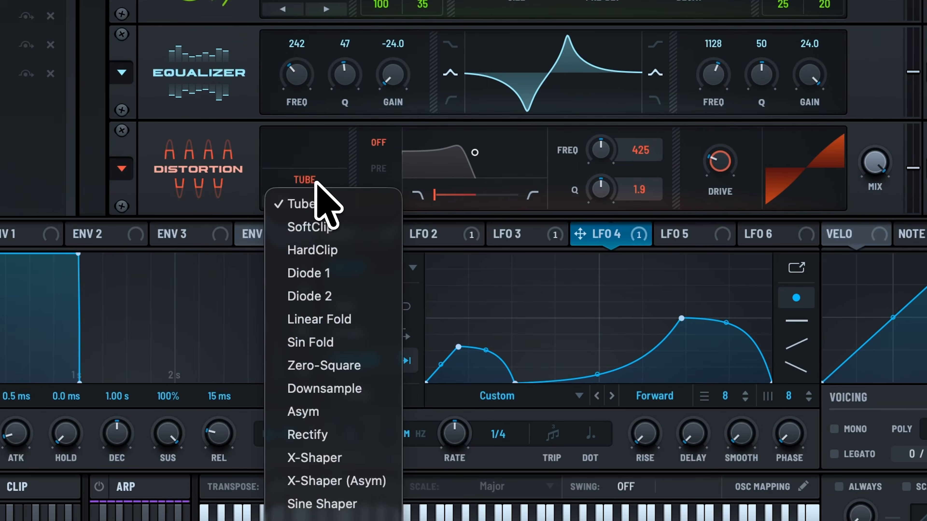
pyautogui.click(482, 461)
pyautogui.moveTo(652, 350); pyautogui.dragTo(666, 176)
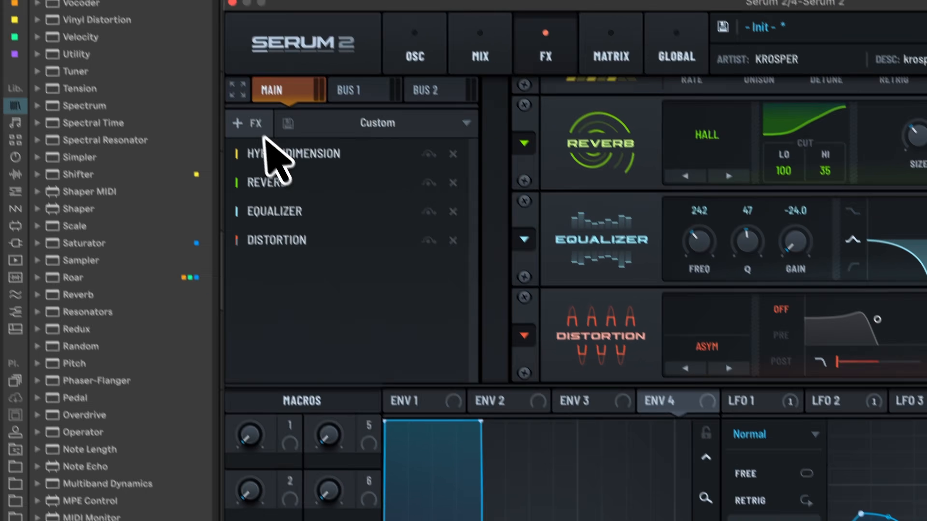
# Step: Add a Compressor in multiband mode, set its below ratio to 0.7518 and the low band's gain to 4.6
pyautogui.click(182, 39)
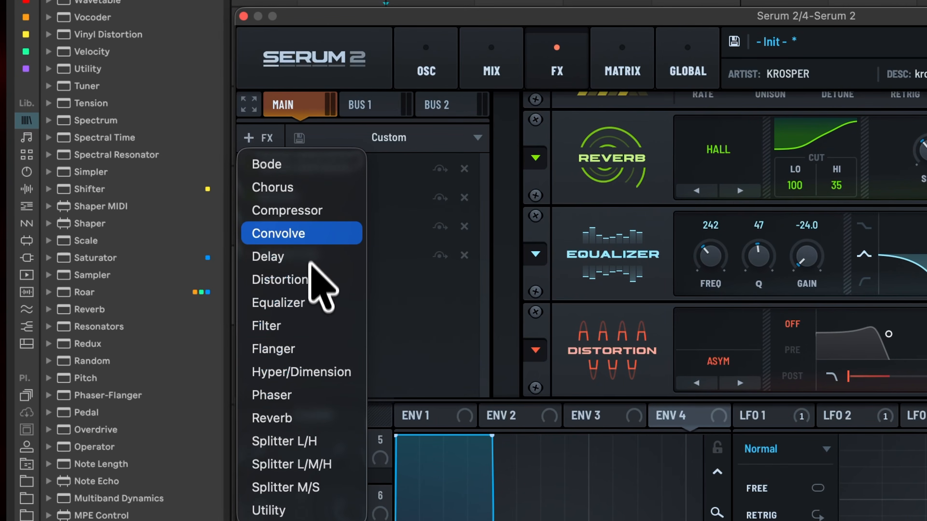
pyautogui.click(304, 210)
pyautogui.moveTo(555, 267)
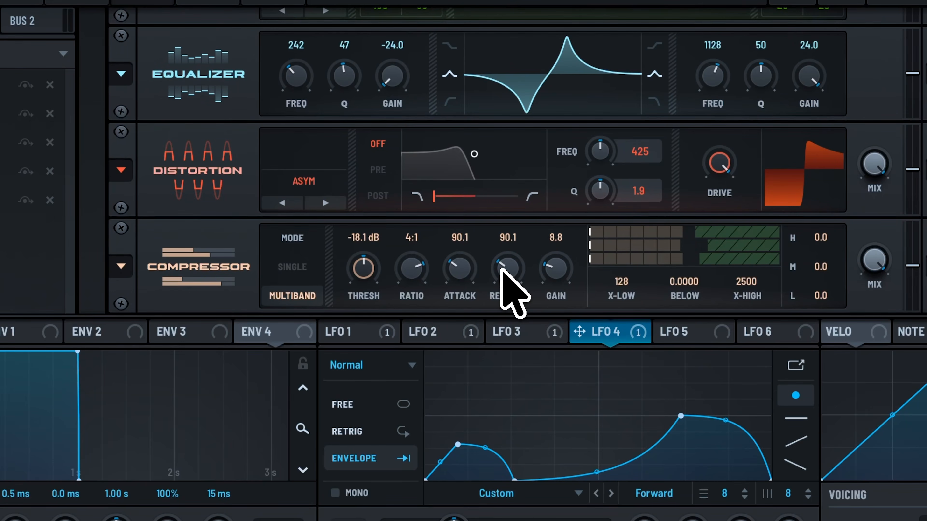
pyautogui.moveTo(684, 282); pyautogui.dragTo(676, 122)
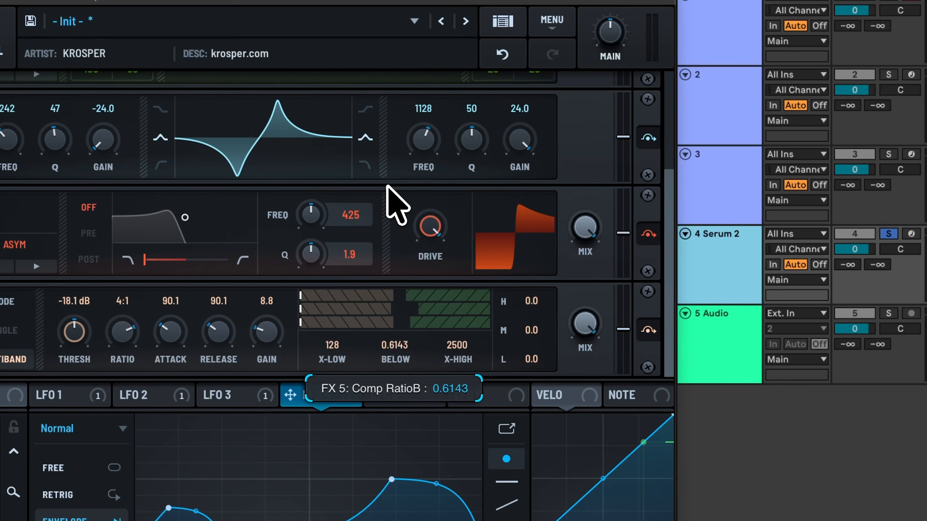
pyautogui.moveTo(532, 359); pyautogui.dragTo(551, 328)
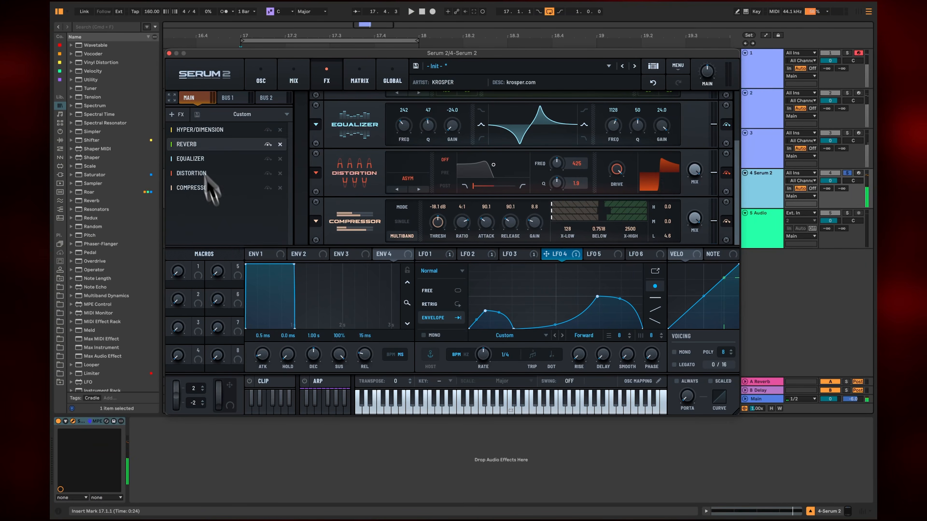
# Step: Add a Utility effect after the compressor, enable mono bass and raise the mono bass frequency
pyautogui.click(177, 115)
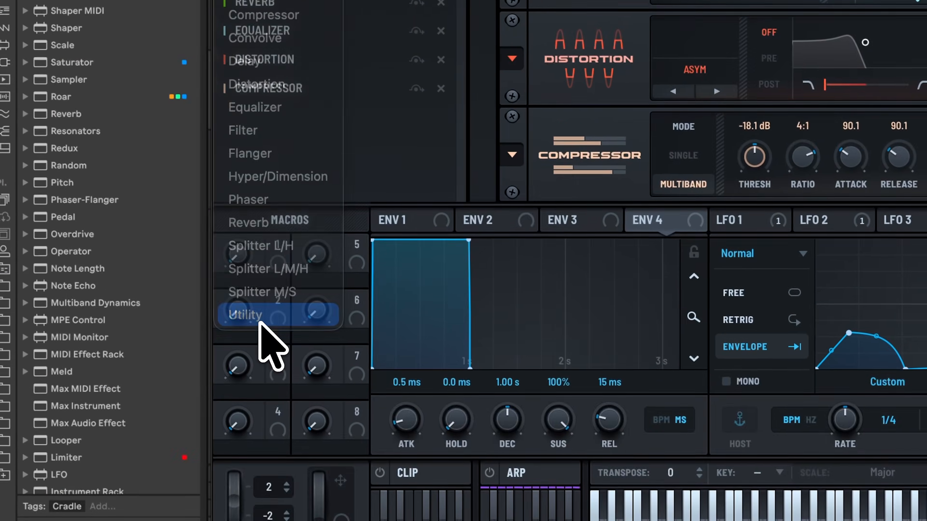
pyautogui.click(334, 437)
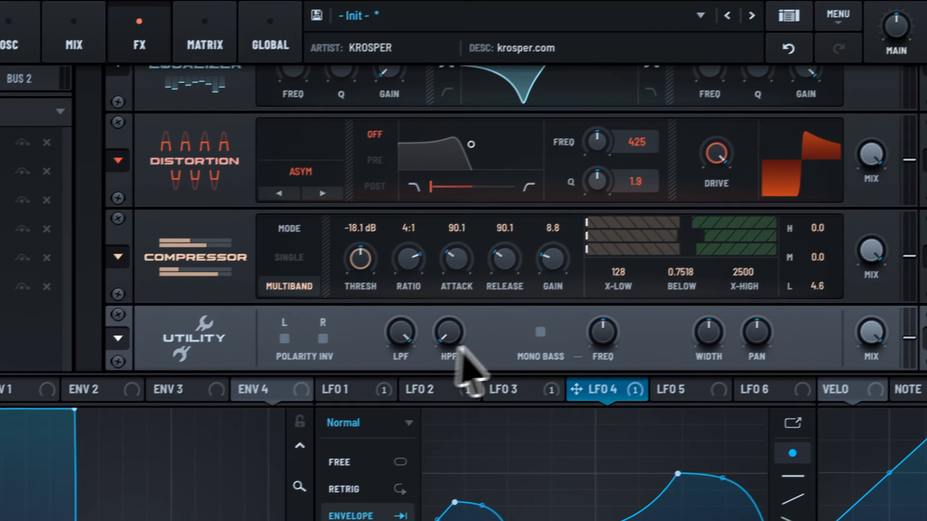
pyautogui.click(530, 336)
pyautogui.moveTo(593, 338); pyautogui.dragTo(593, 362)
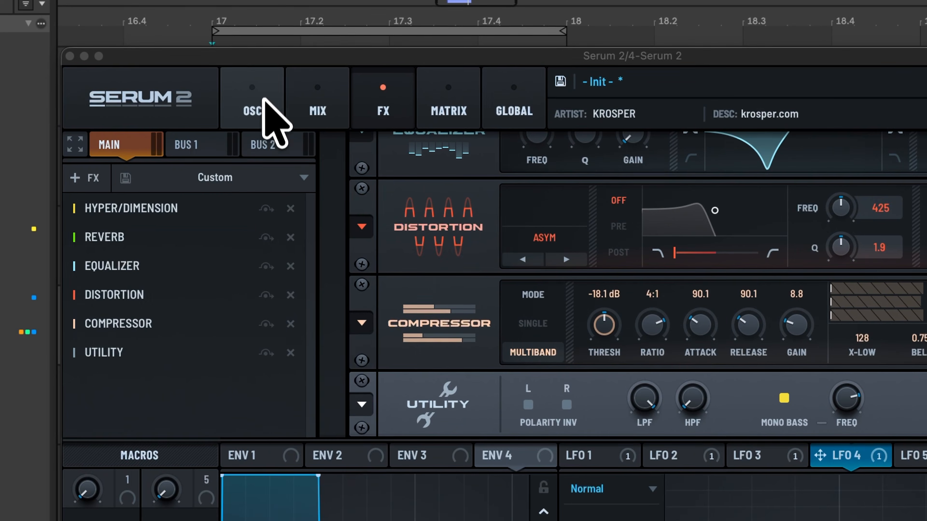
# Step: Return to the oscillator page and try a different cutoff on Filter 1
pyautogui.click(266, 71)
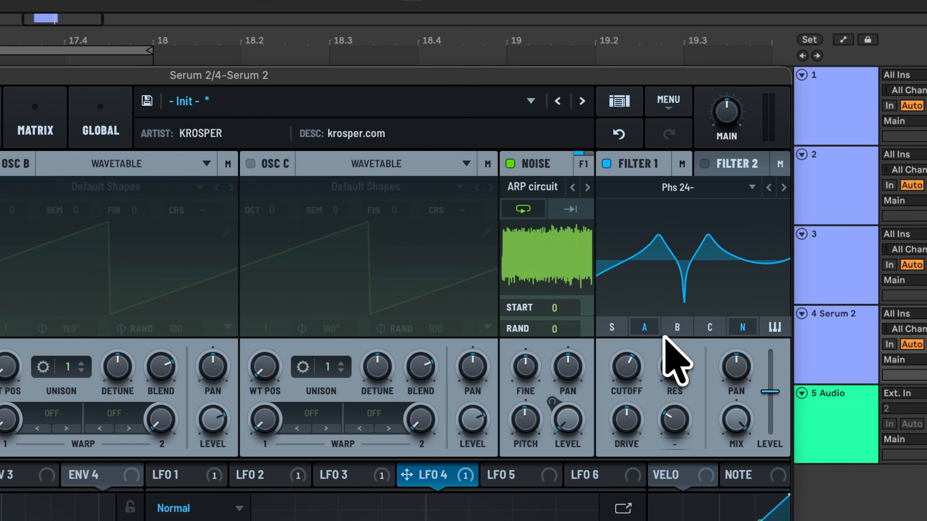
pyautogui.moveTo(626, 380); pyautogui.dragTo(643, 363)
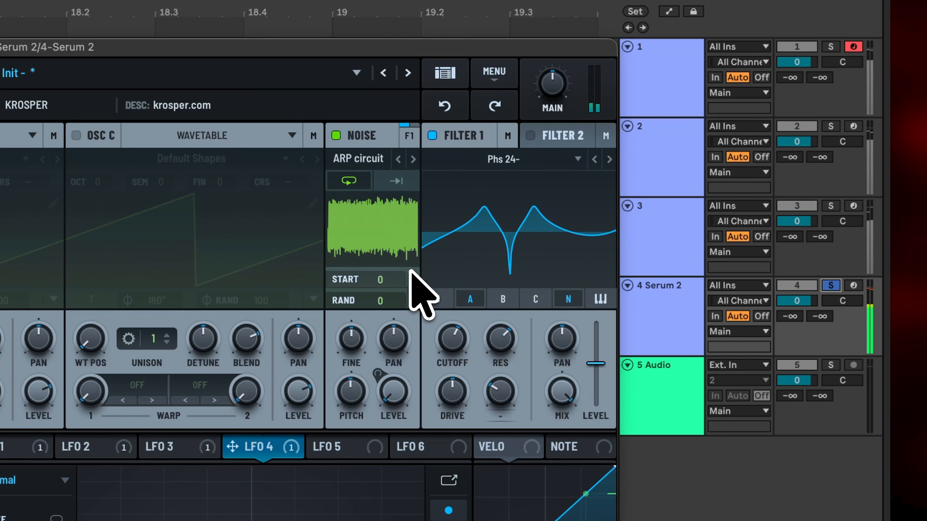
# Step: Try the kick attack sample XF_KikAtk_15 as the noise source and step forward to XF_KikAtk_17
pyautogui.click(361, 159)
pyautogui.moveTo(369, 226)
pyautogui.moveTo(377, 205)
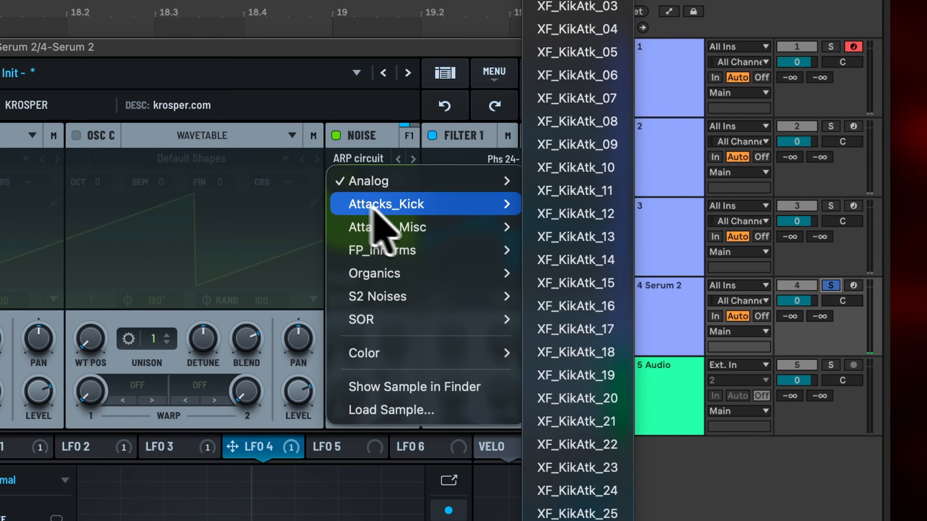
pyautogui.click(562, 281)
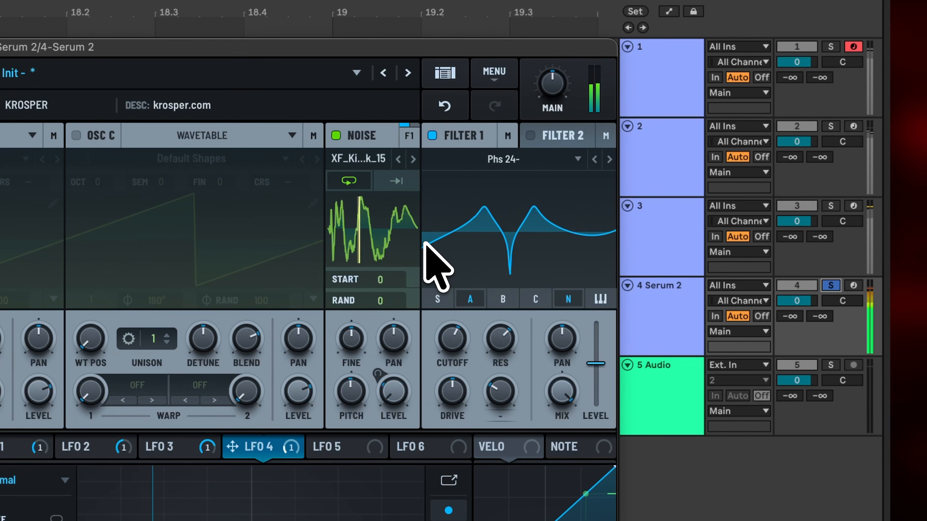
pyautogui.click(413, 159)
pyautogui.click(414, 159)
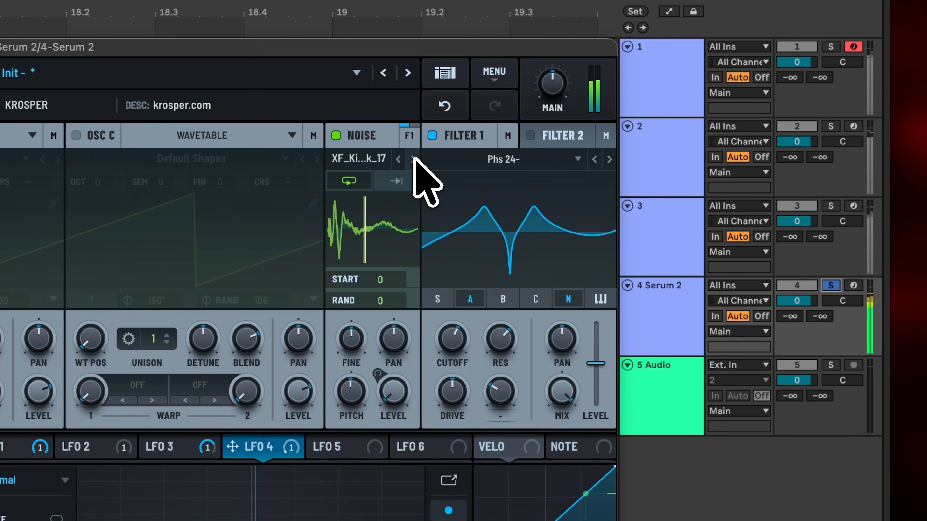
# Step: Audition XF_KikAtk_08 as the noise sample and replace it with XF_KikAtk_43
pyautogui.click(383, 159)
pyautogui.moveTo(405, 205)
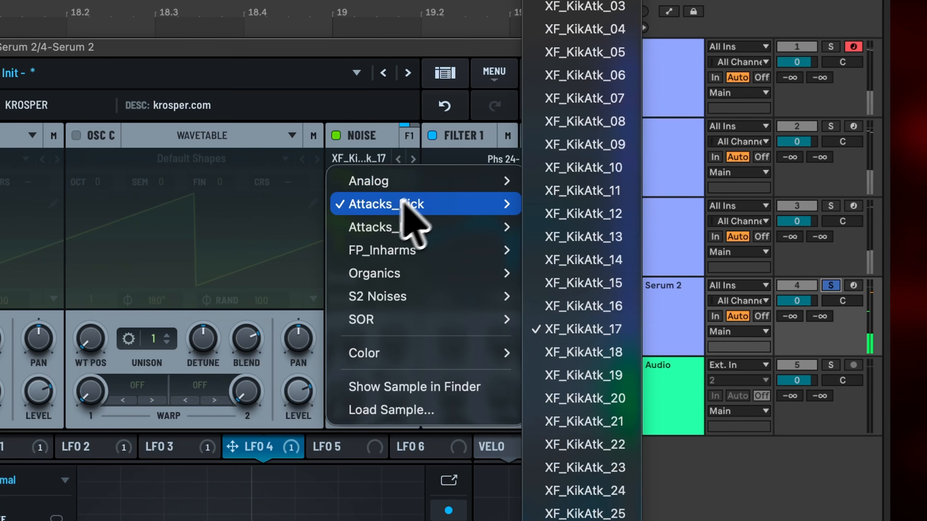
pyautogui.click(568, 81)
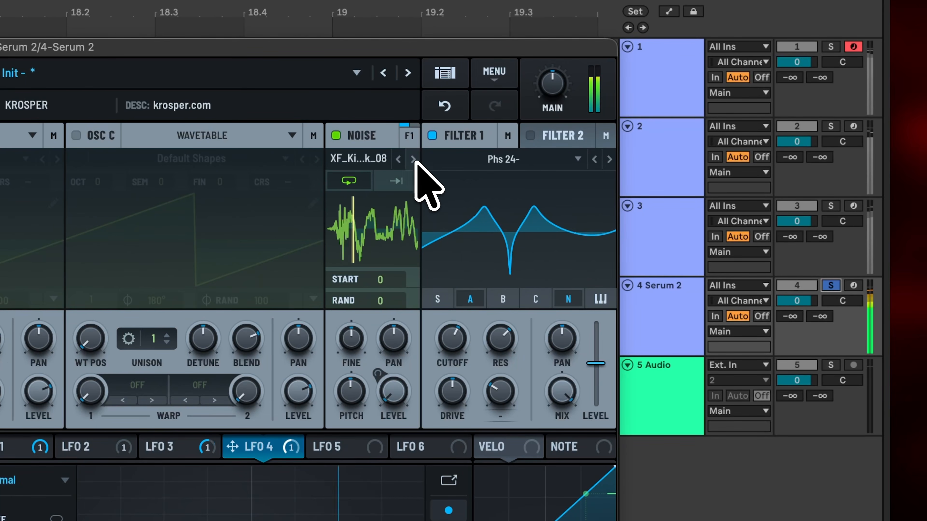
pyautogui.click(383, 157)
pyautogui.moveTo(393, 197)
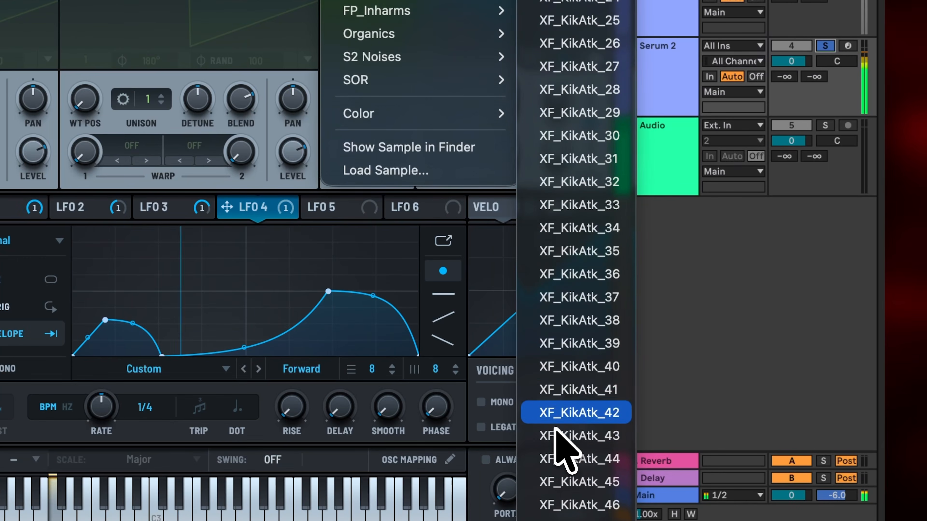
pyautogui.click(560, 465)
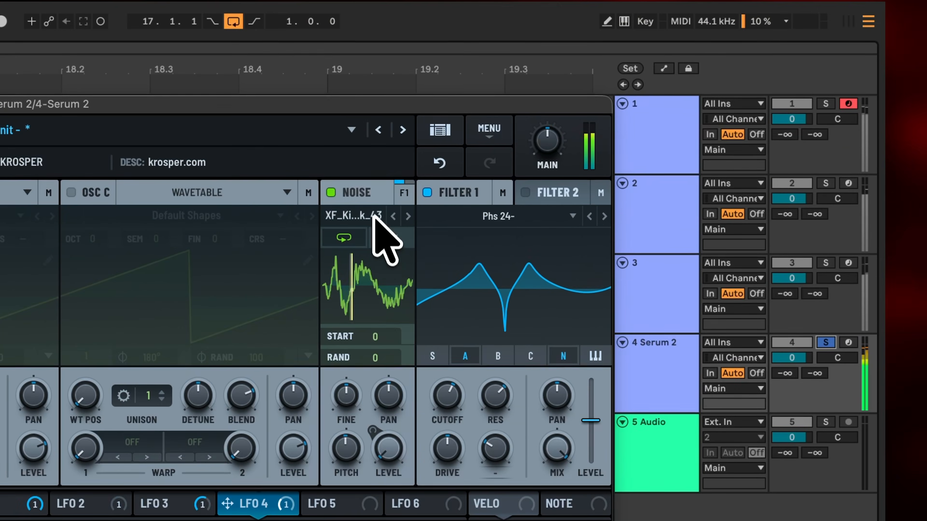
# Step: Audition the kick attack sample XF_KikAtk_04 as the noise source and replace it with XF_KikAtk_01
pyautogui.click(373, 203)
pyautogui.moveTo(480, 249)
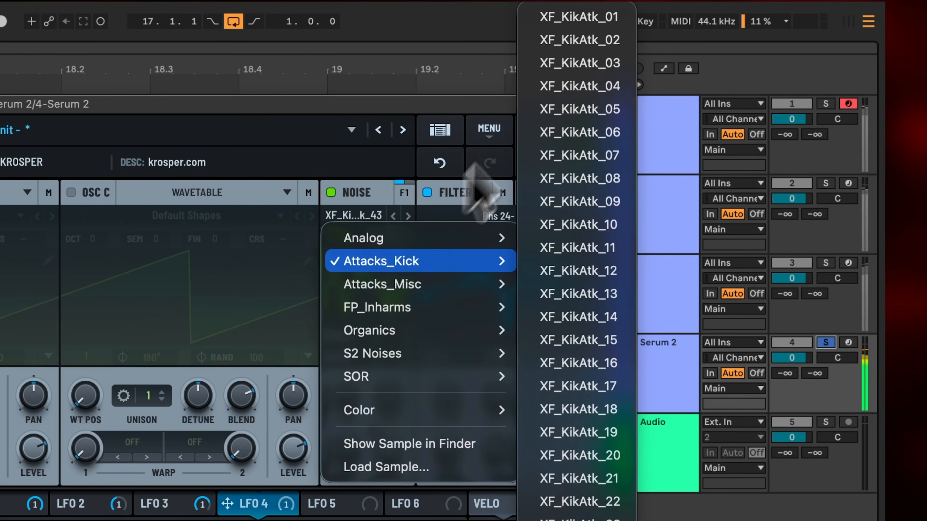
pyautogui.click(554, 78)
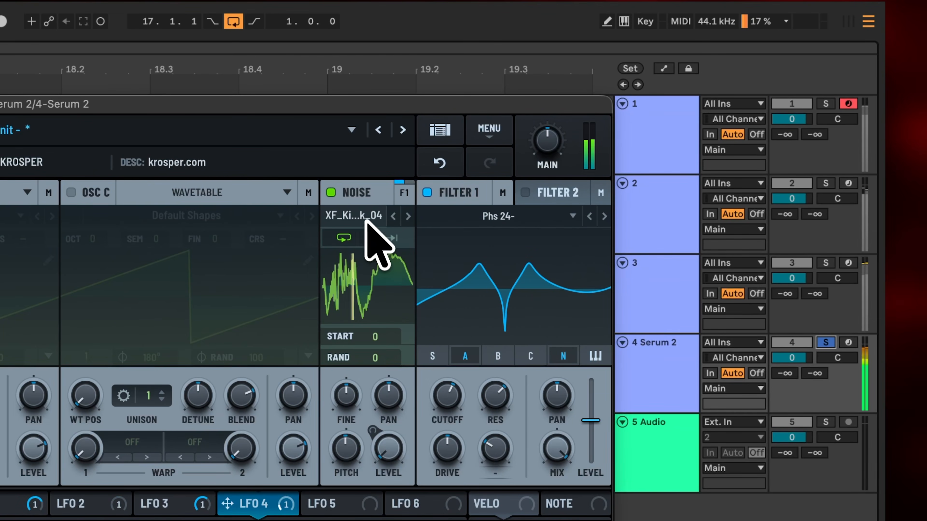
pyautogui.click(366, 214)
pyautogui.moveTo(442, 263)
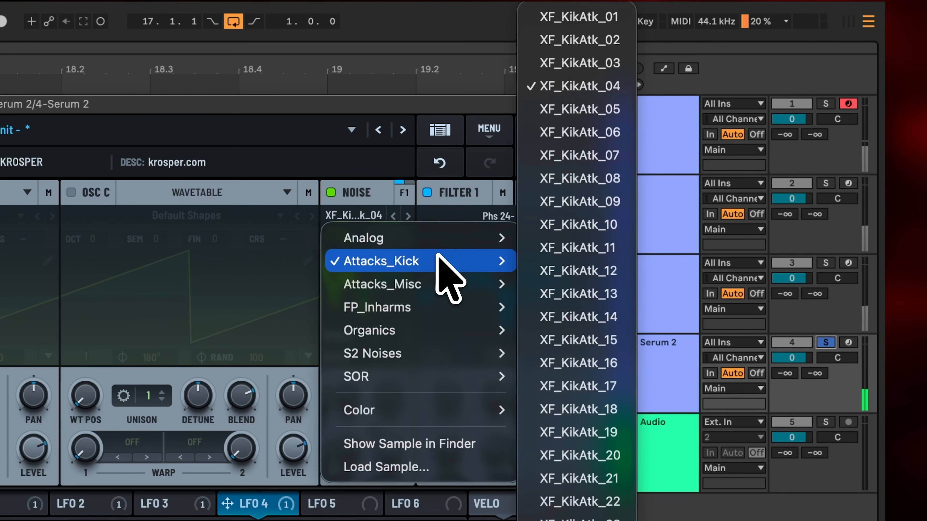
pyautogui.click(578, 19)
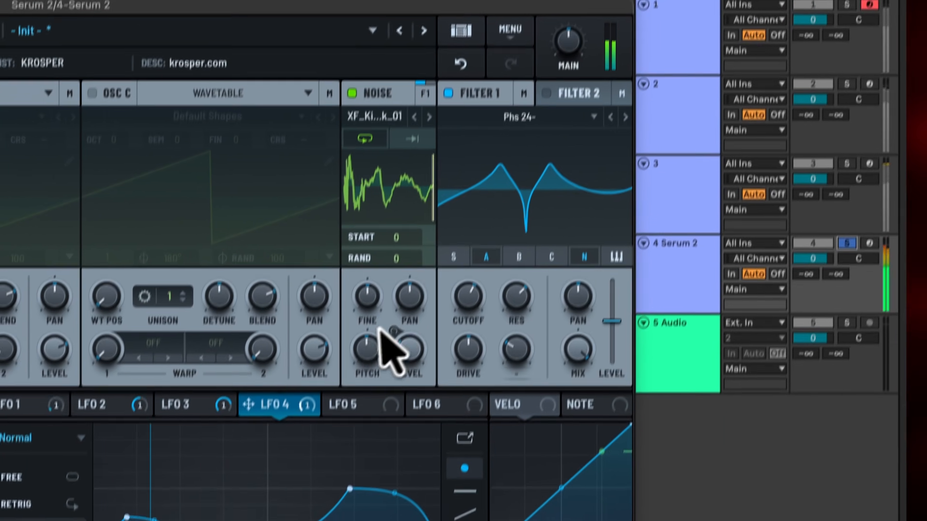
# Step: Try a Filter 1 cutoff of 2832 Hz, undo it, and try XF_KikAtk_24 as the noise sample
pyautogui.moveTo(486, 267); pyautogui.dragTo(487, 243)
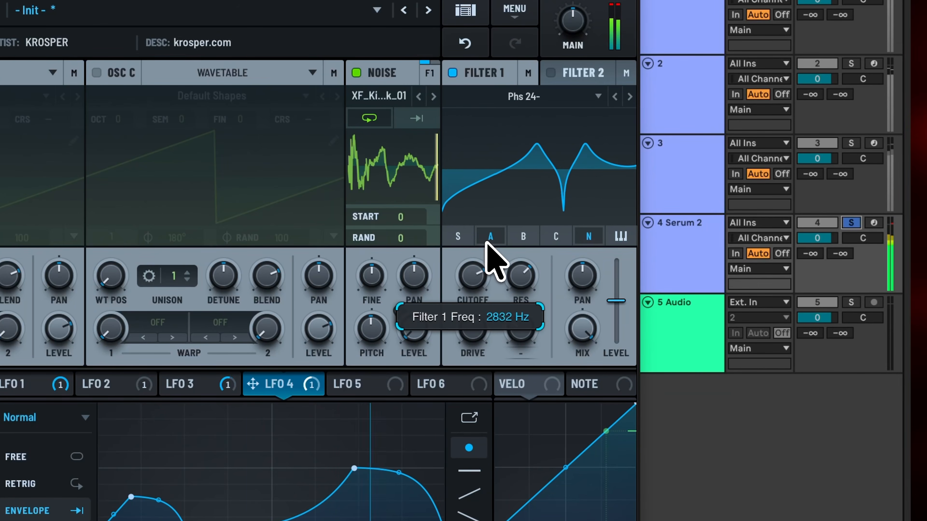
pyautogui.hotkey('ctrl', 'z')
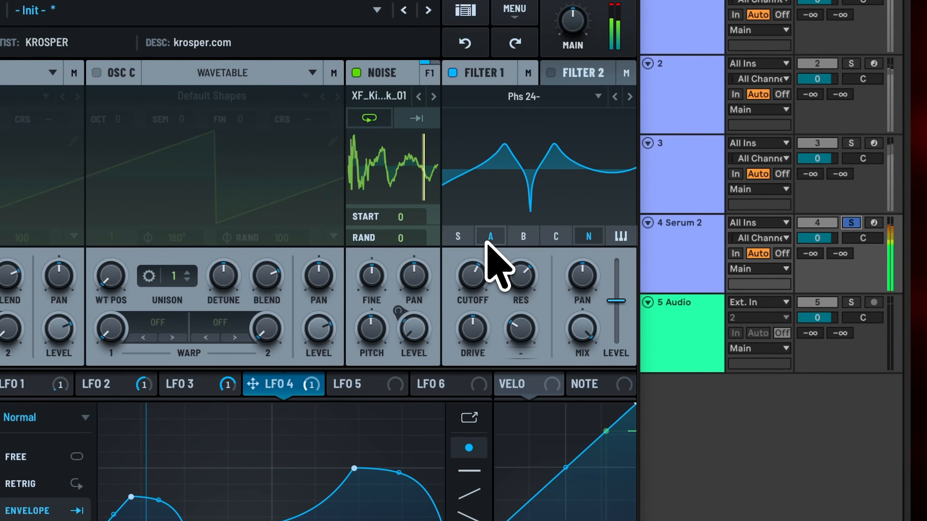
pyautogui.click(387, 96)
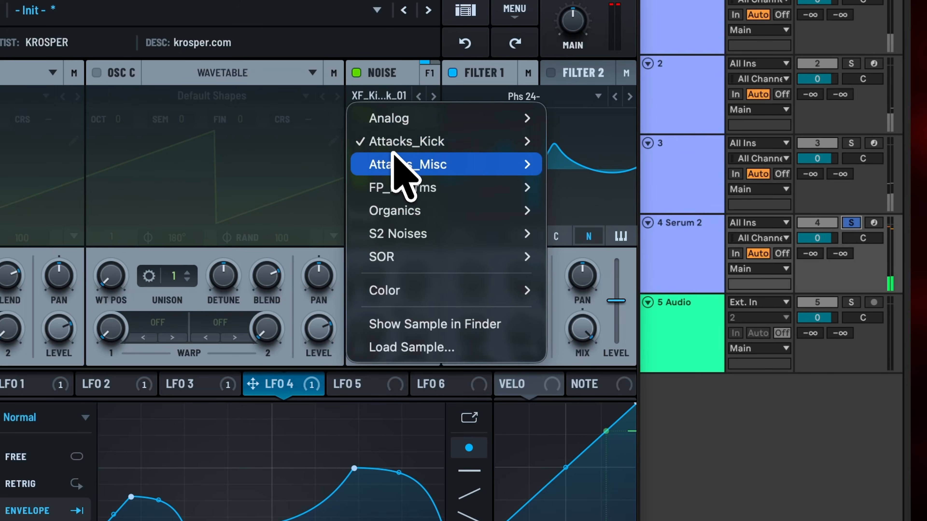
pyautogui.moveTo(405, 146)
pyautogui.click(595, 428)
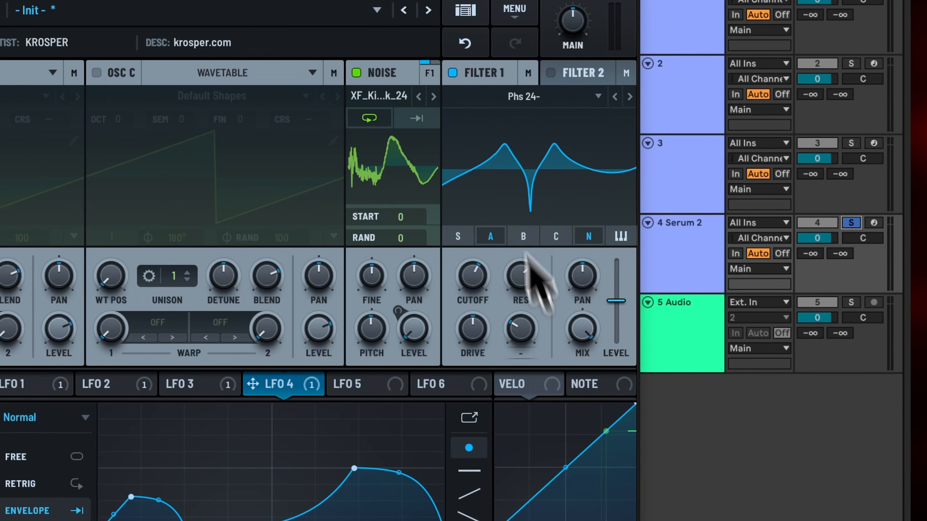
# Step: Load the analog noise sample ARP circuit as the noise source and raise the Filter 1 cutoff slightly
pyautogui.click(405, 95)
pyautogui.moveTo(405, 120)
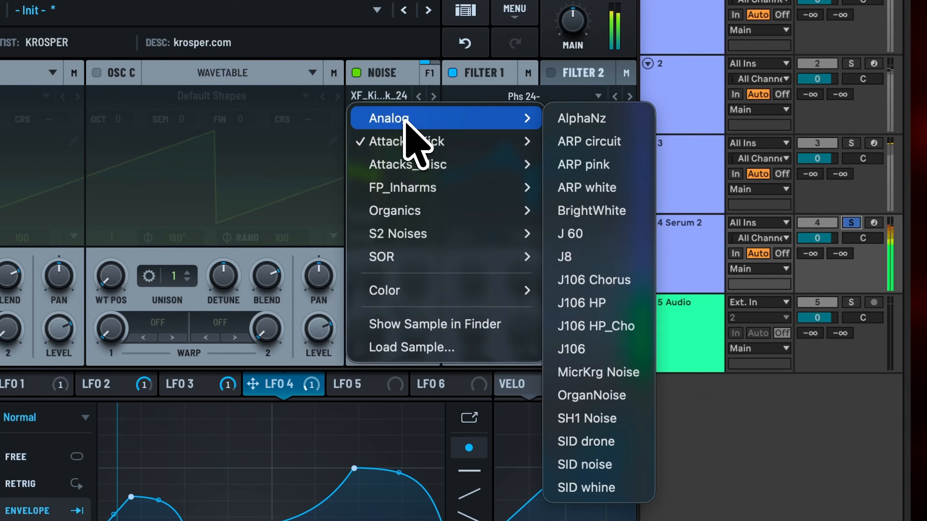
pyautogui.click(576, 143)
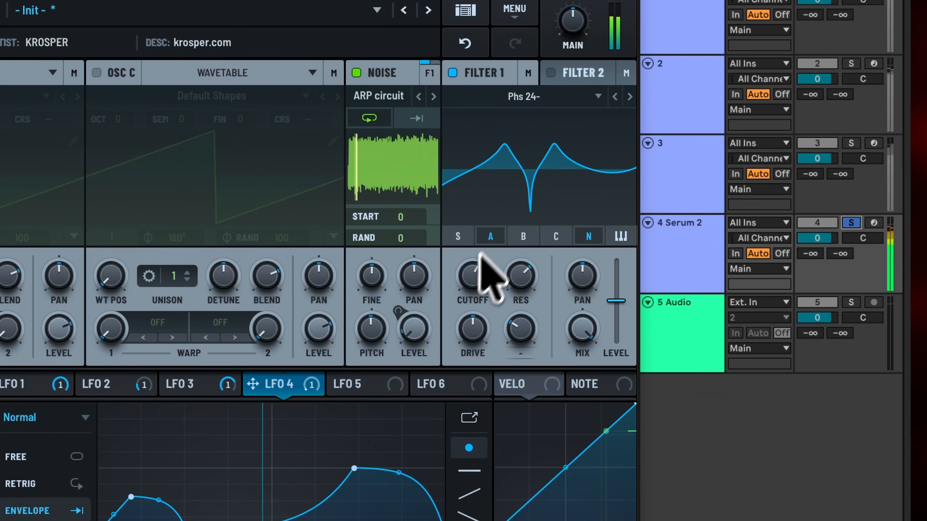
pyautogui.moveTo(461, 283); pyautogui.dragTo(463, 268)
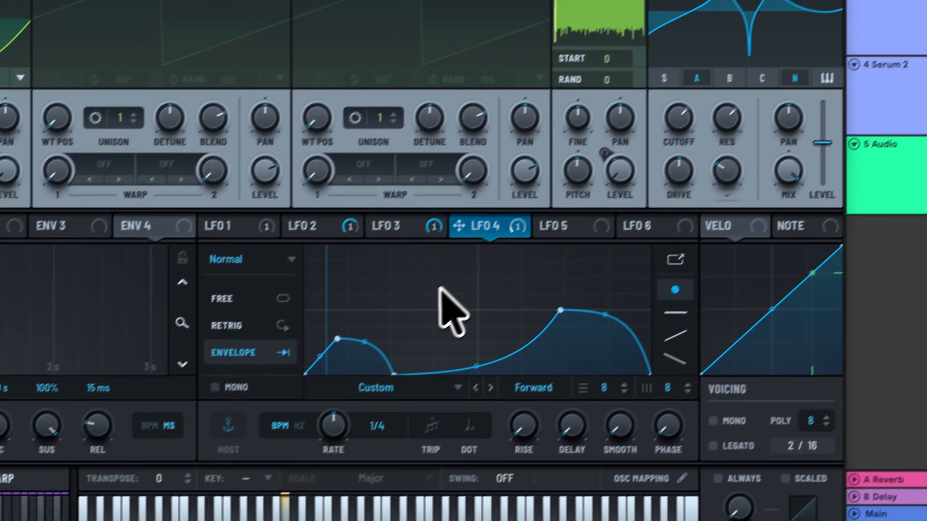